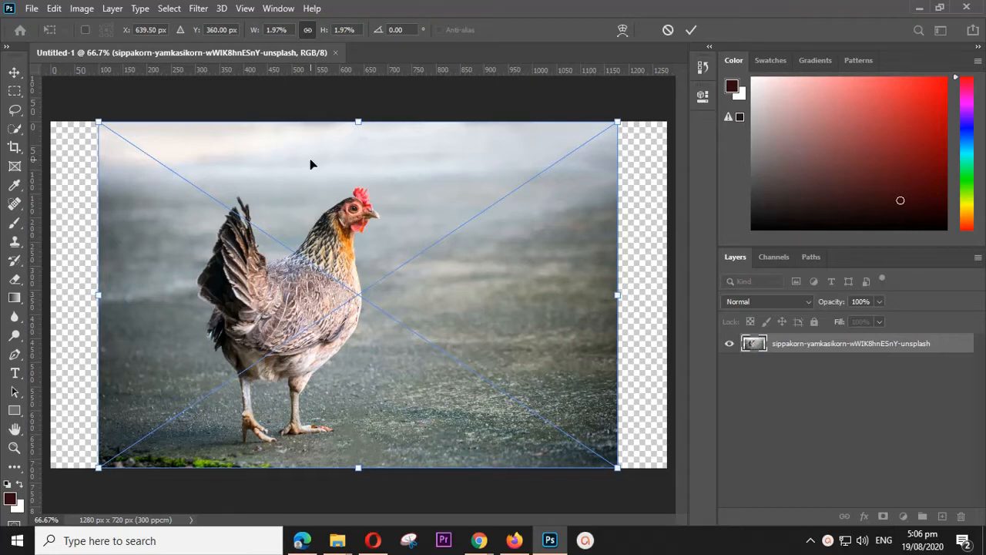
# Select the chicken as the subject of the placed photo and hide the background with a layer mask
pyautogui.click(169, 8)
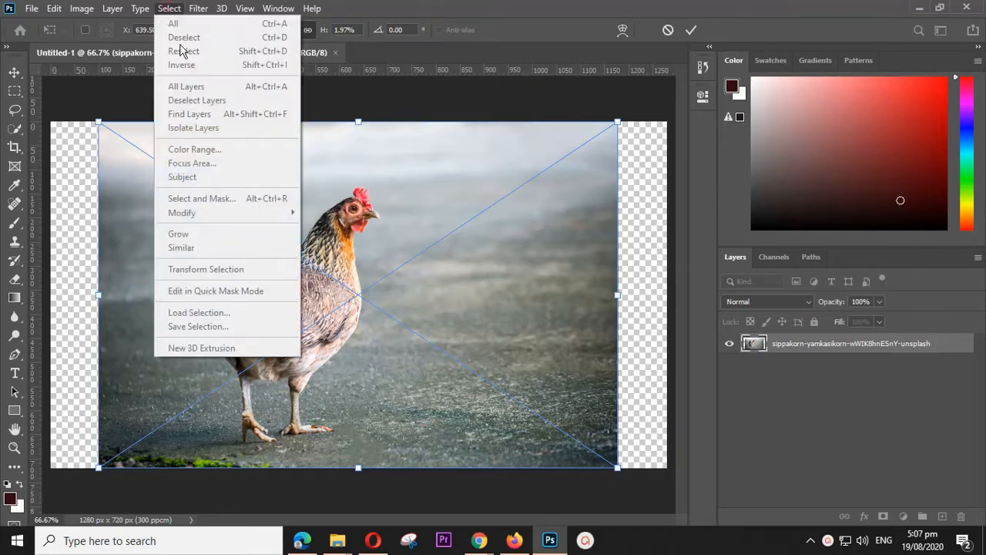
pyautogui.click(15, 73)
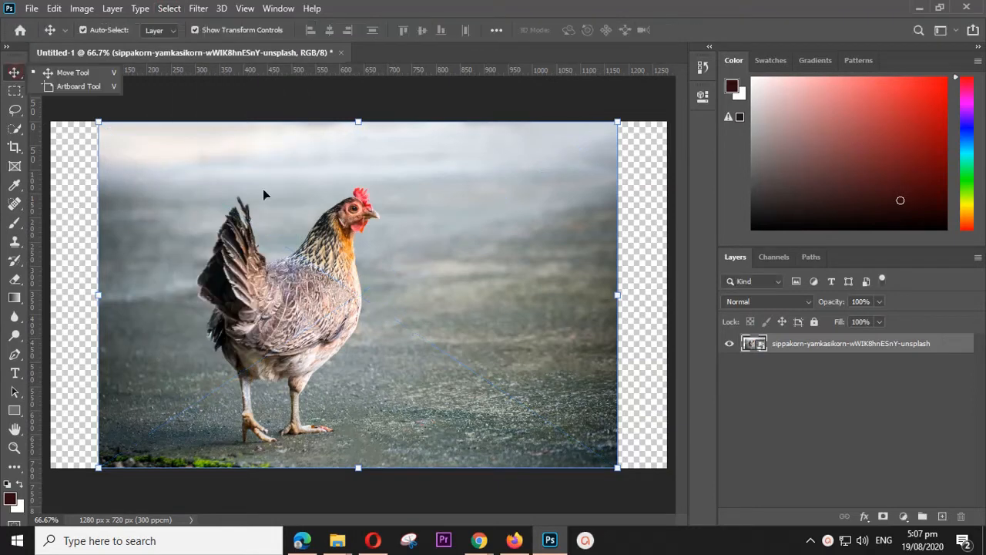
pyautogui.click(169, 8)
pyautogui.click(197, 178)
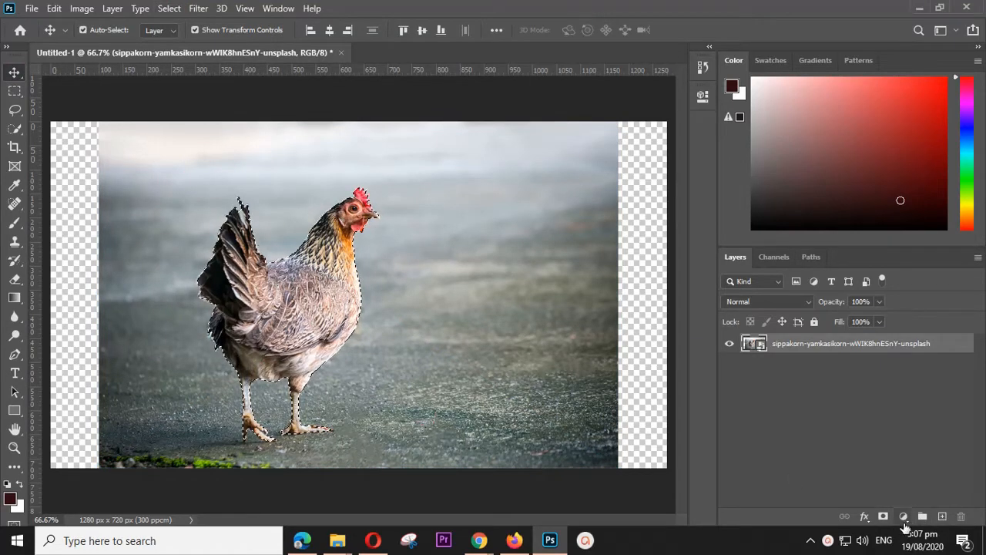
pyautogui.click(884, 517)
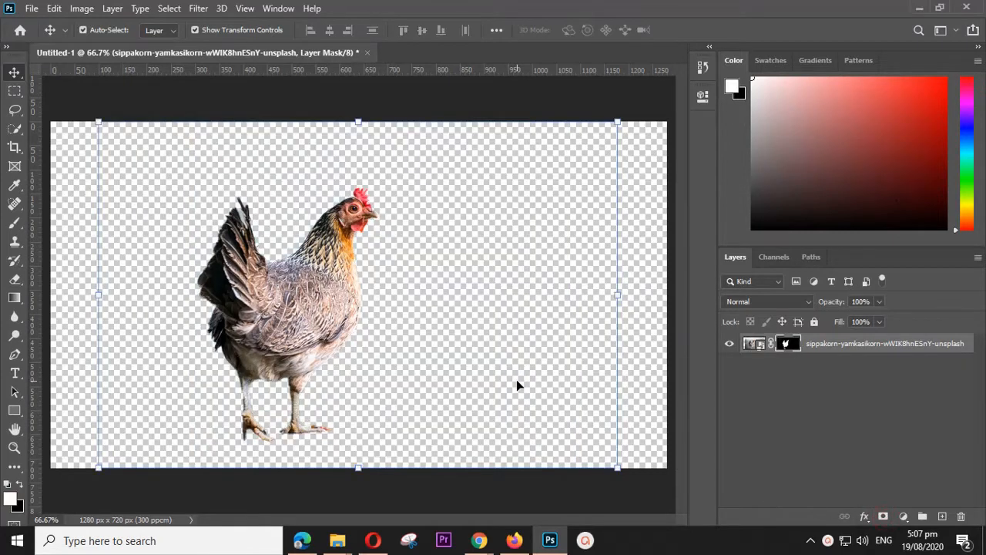
# Enlarge the masked chicken to about 127% and move it to the left part of the canvas, with its feet near the lower edge
pyautogui.click(15, 91)
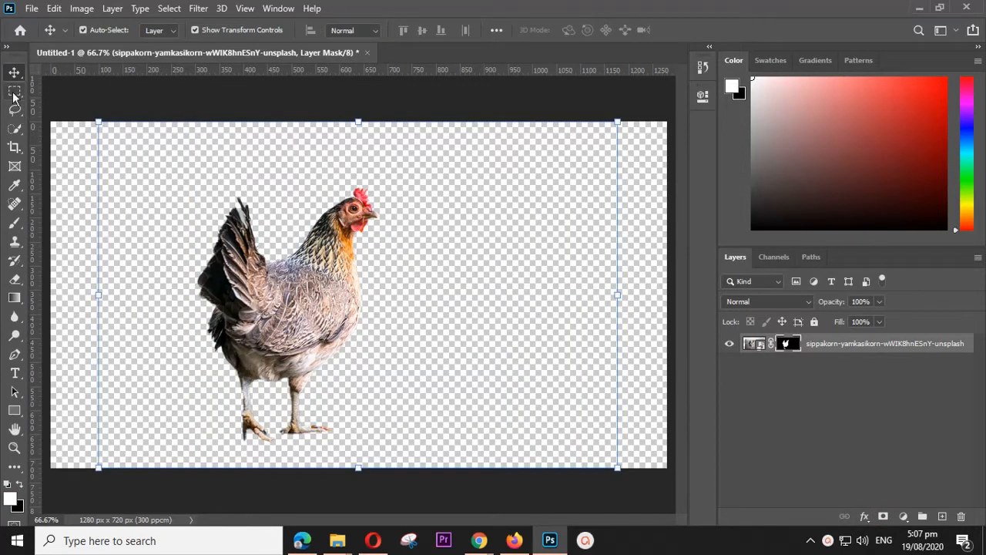
pyautogui.press('v')
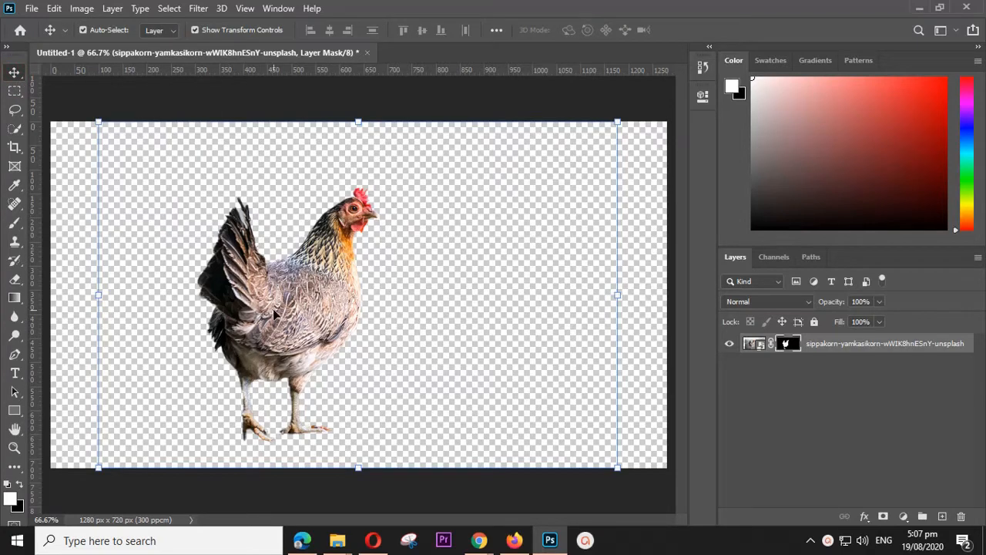
pyautogui.moveTo(295, 295); pyautogui.dragTo(222, 313)
pyautogui.moveTo(535, 136); pyautogui.dragTo(606, 86)
pyautogui.moveTo(271, 277); pyautogui.dragTo(231, 283)
pyautogui.moveTo(570, 101); pyautogui.dragTo(616, 74)
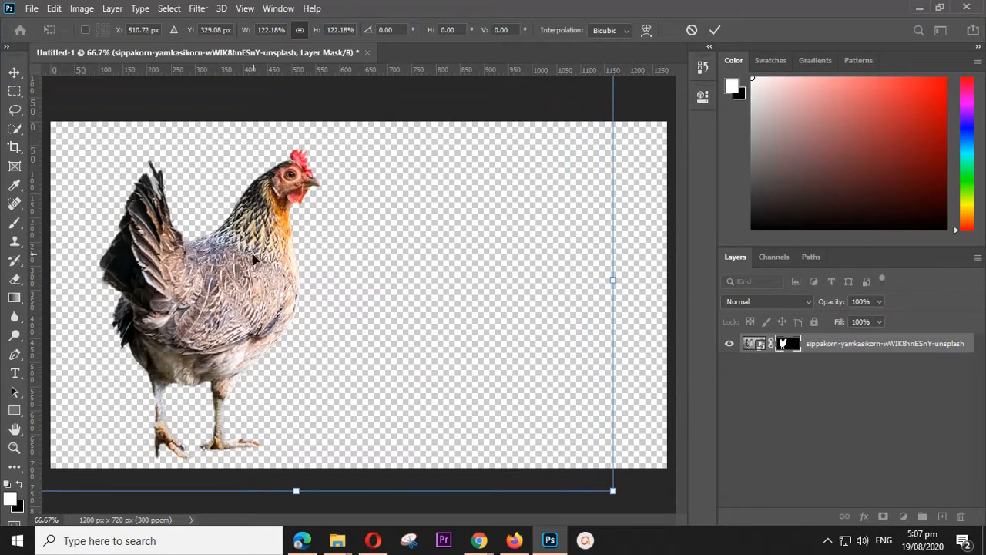
pyautogui.moveTo(229, 283); pyautogui.dragTo(206, 281)
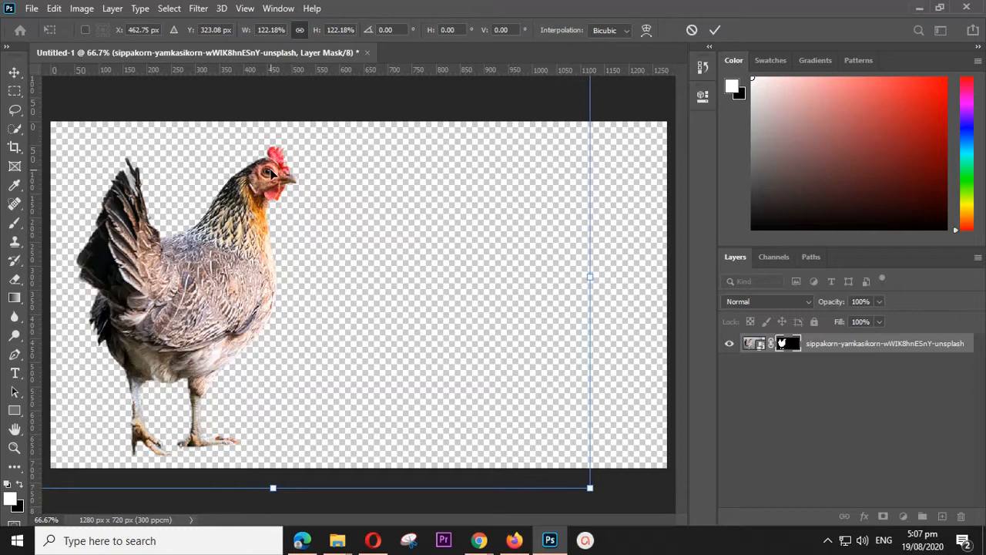
pyautogui.moveTo(238, 284); pyautogui.dragTo(220, 287)
pyautogui.moveTo(160, 286); pyautogui.dragTo(176, 289)
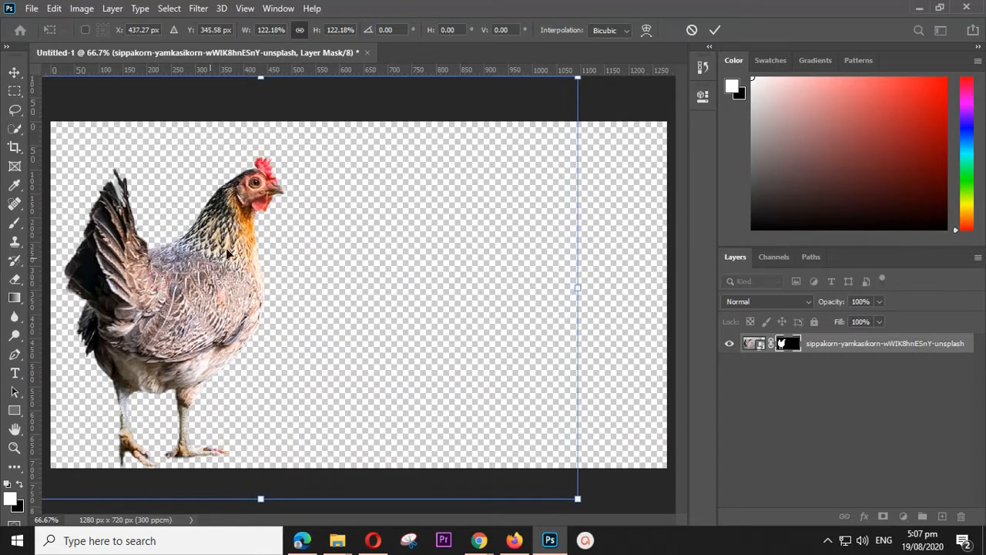
pyautogui.moveTo(579, 77); pyautogui.dragTo(604, 61)
pyautogui.moveTo(235, 249); pyautogui.dragTo(186, 255)
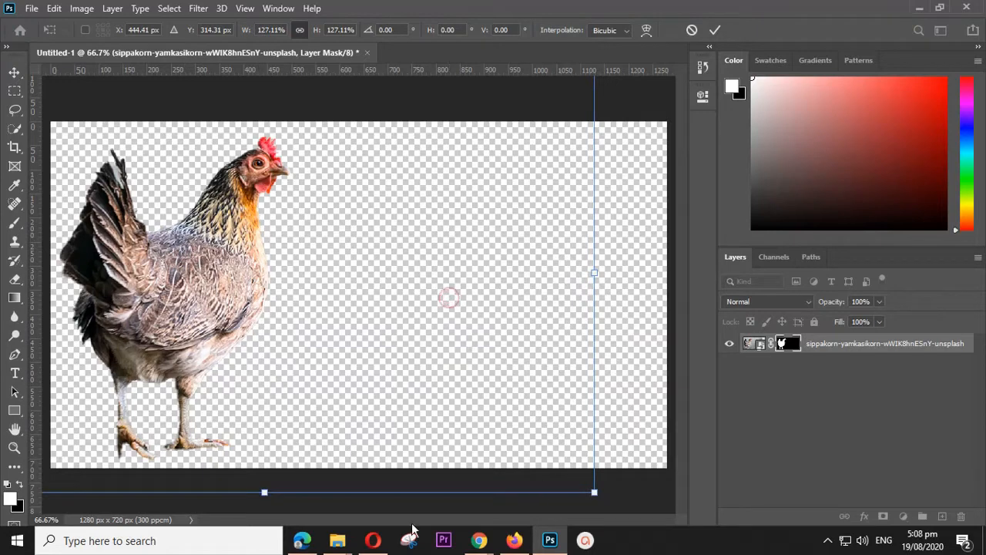
# Try to place the night street photo from the Emage folder into the document
pyautogui.moveTo(338, 548)
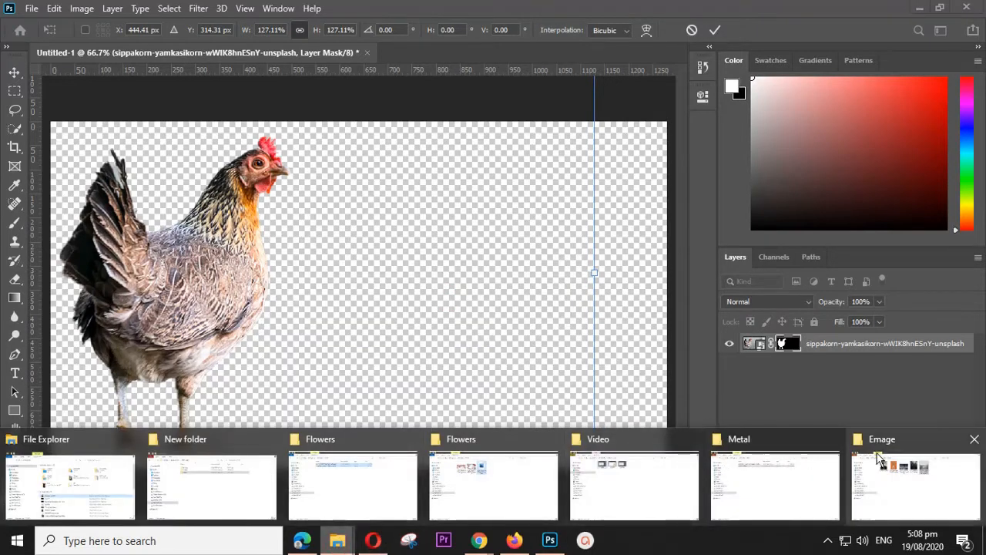
pyautogui.click(890, 444)
pyautogui.moveTo(402, 120); pyautogui.dragTo(570, 352)
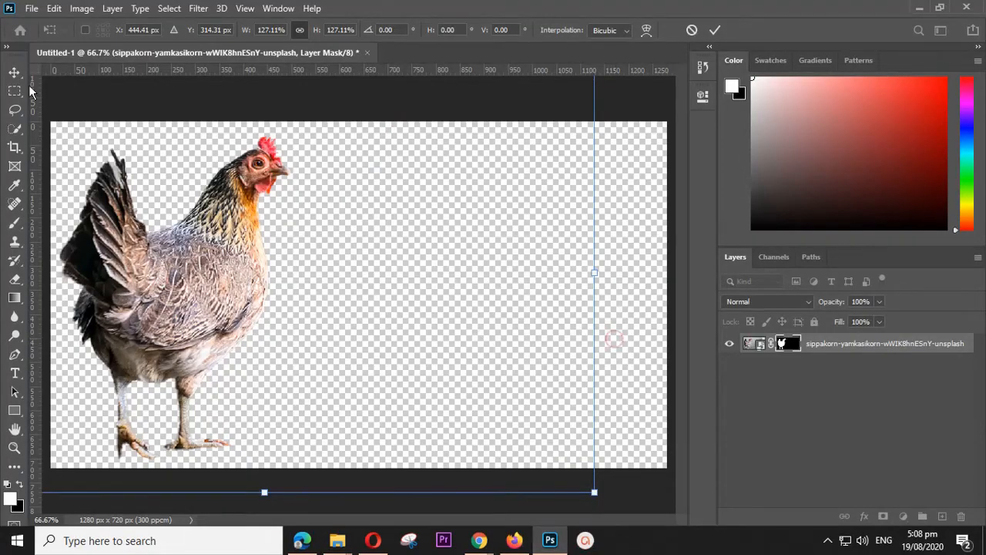
# Commit the chicken's transformation and place the night street photo from the Emage folder into the document
pyautogui.press('Return')
pyautogui.click(639, 276)
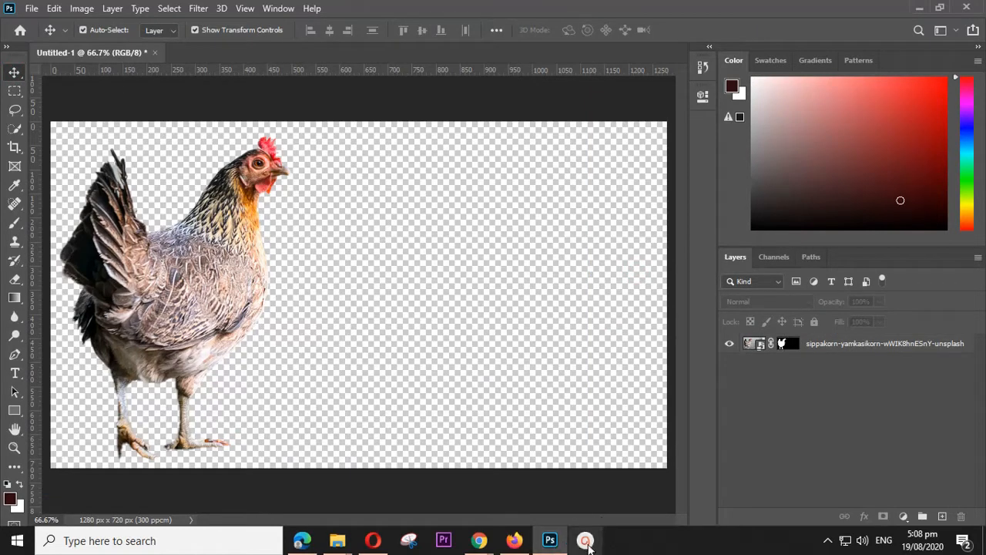
pyautogui.moveTo(339, 543)
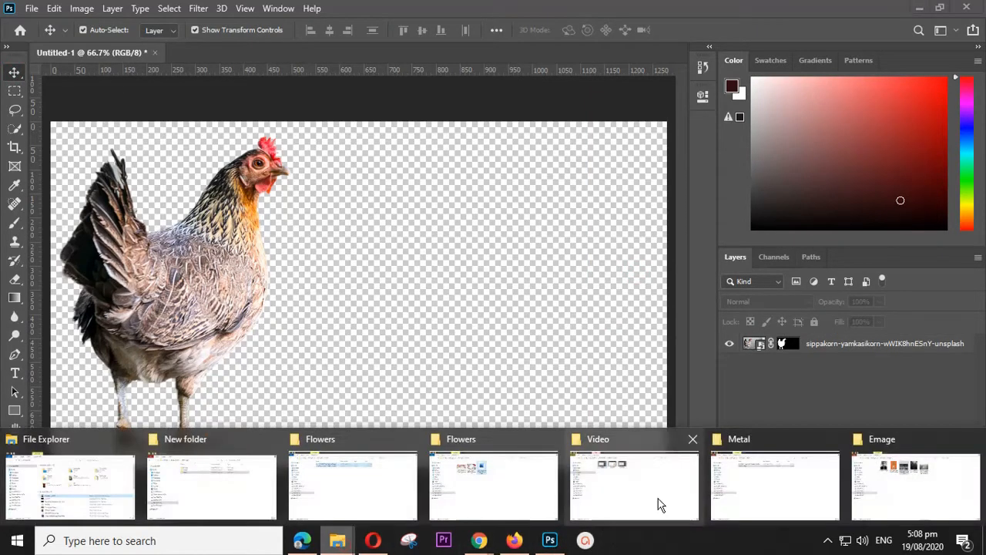
pyautogui.click(883, 505)
pyautogui.moveTo(410, 113); pyautogui.dragTo(473, 285)
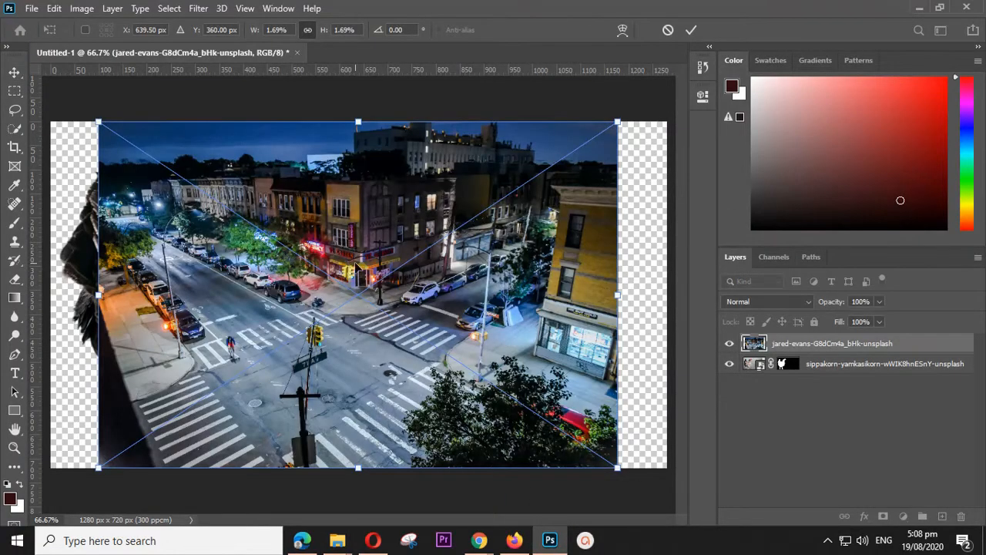
# Scale the street photo to about 2.03% to cover the canvas, centre it at about X 639 px, Y 414 px, and commit it
pyautogui.moveTo(355, 271); pyautogui.dragTo(307, 271)
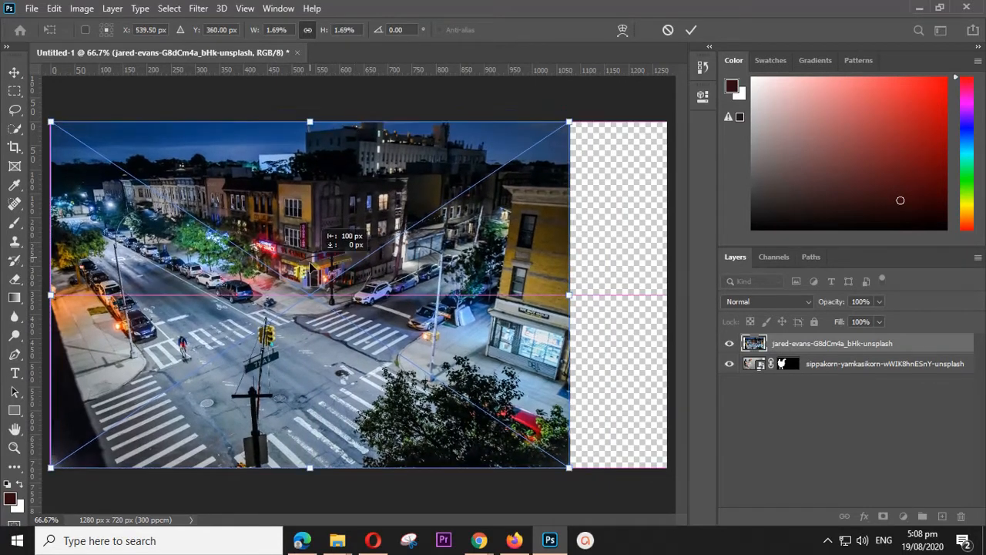
pyautogui.moveTo(566, 467); pyautogui.dragTo(653, 551)
pyautogui.press('Up')
pyautogui.press('Up')
pyautogui.press('Up')
pyautogui.press('Up')
pyautogui.press('Up')
pyautogui.press('Up')
pyautogui.press('Up')
pyautogui.press('Up')
pyautogui.press('Up')
pyautogui.press('Up')
pyautogui.press('Up')
pyautogui.press('Up')
pyautogui.press('Up')
pyautogui.press('Up')
pyautogui.press('Up')
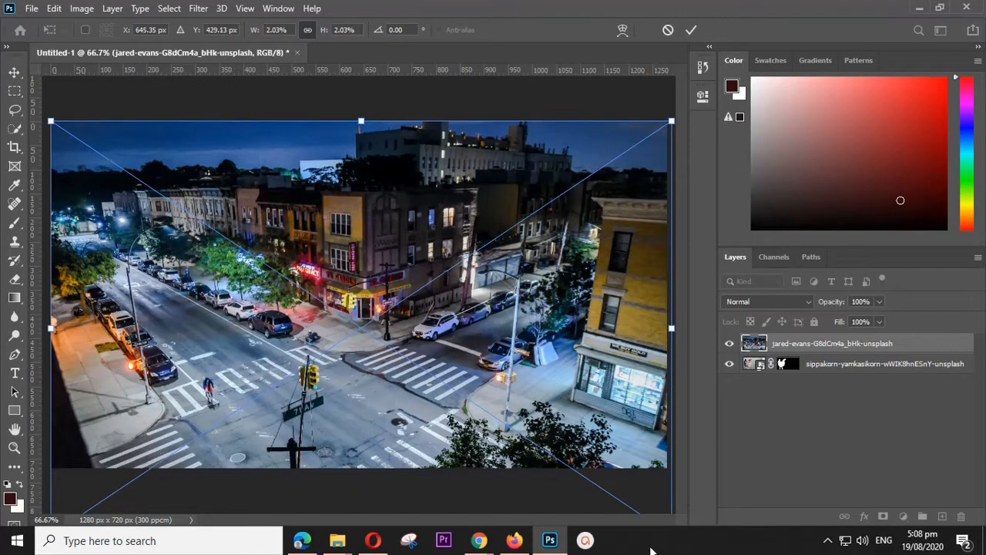
pyautogui.press('Up')
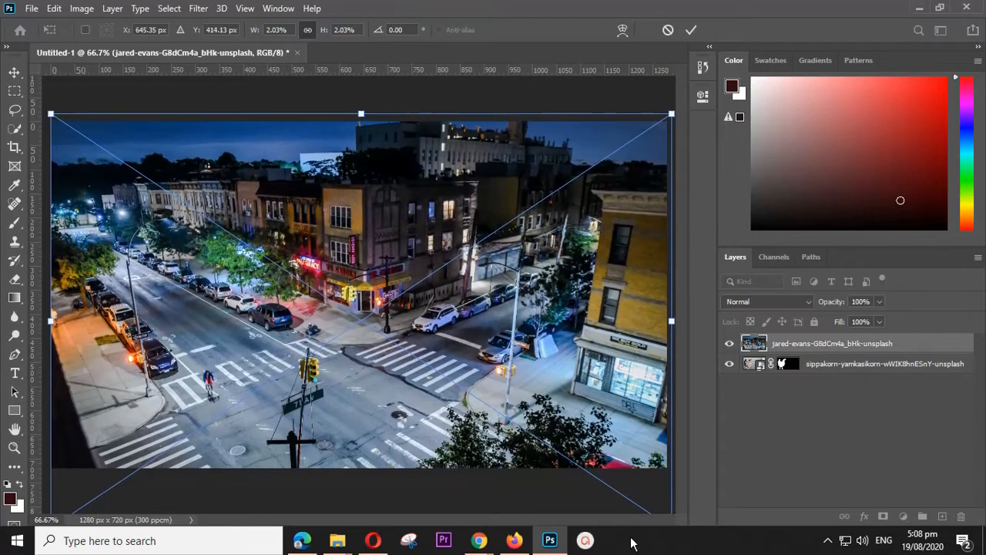
pyautogui.press('Left')
pyautogui.press('Left')
pyautogui.press('Left')
pyautogui.press('Left')
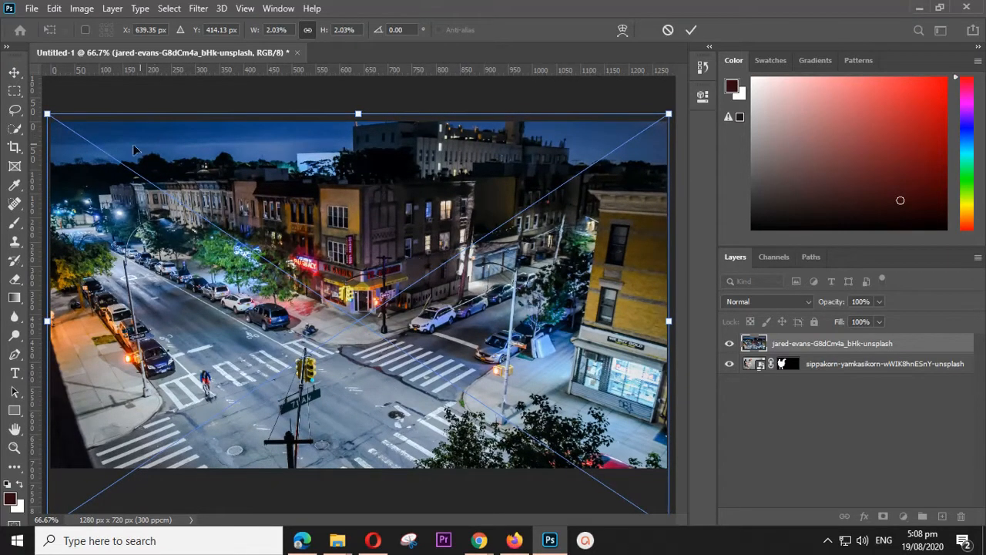
pyautogui.click(14, 72)
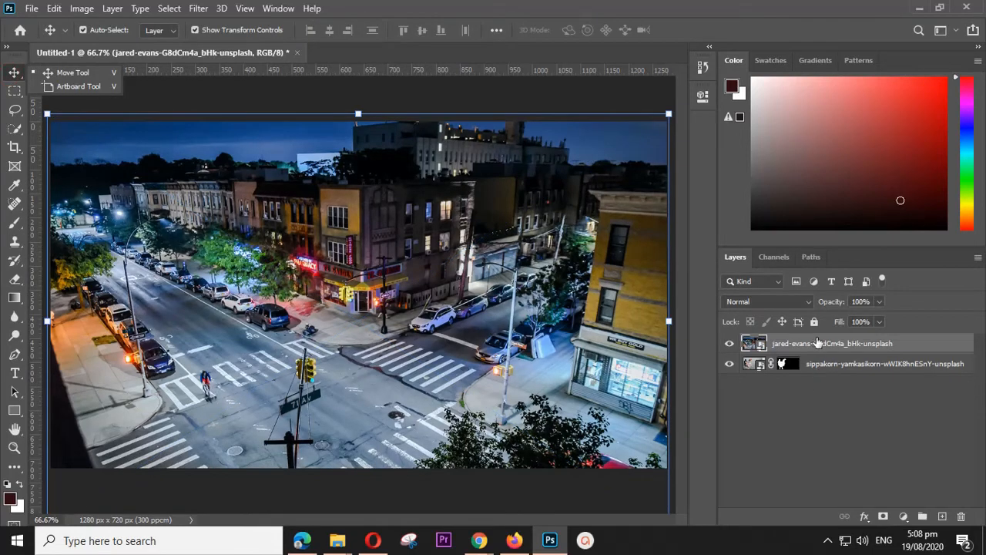
# Move the street photo layer below the chicken layer and shift the chicken down by about 31 px
pyautogui.moveTo(818, 348); pyautogui.dragTo(821, 385)
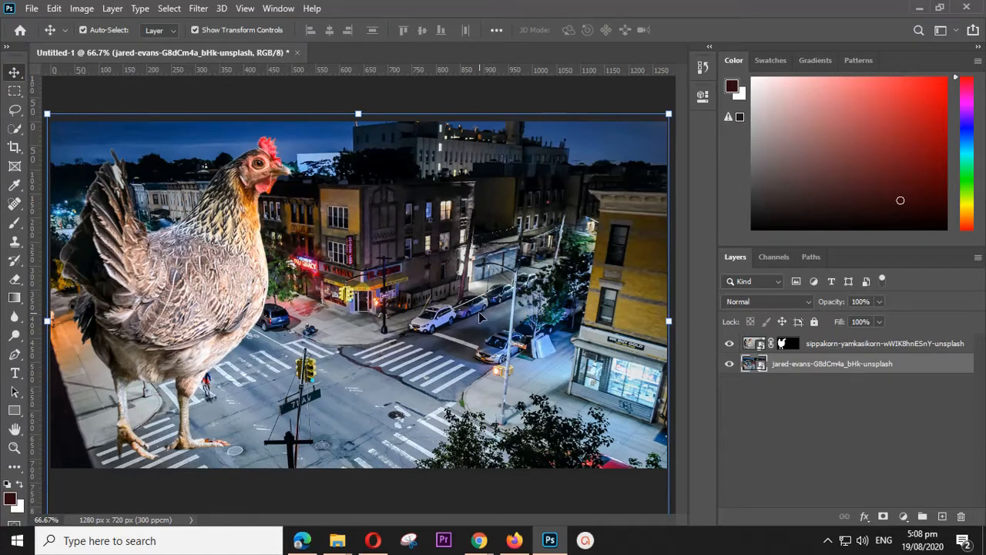
pyautogui.click(227, 260)
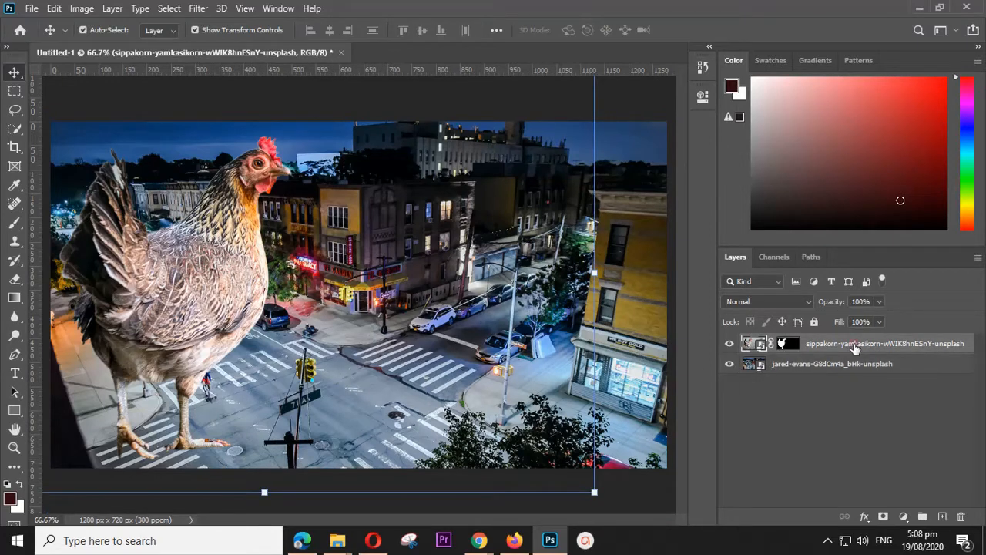
pyautogui.moveTo(204, 286); pyautogui.dragTo(206, 298)
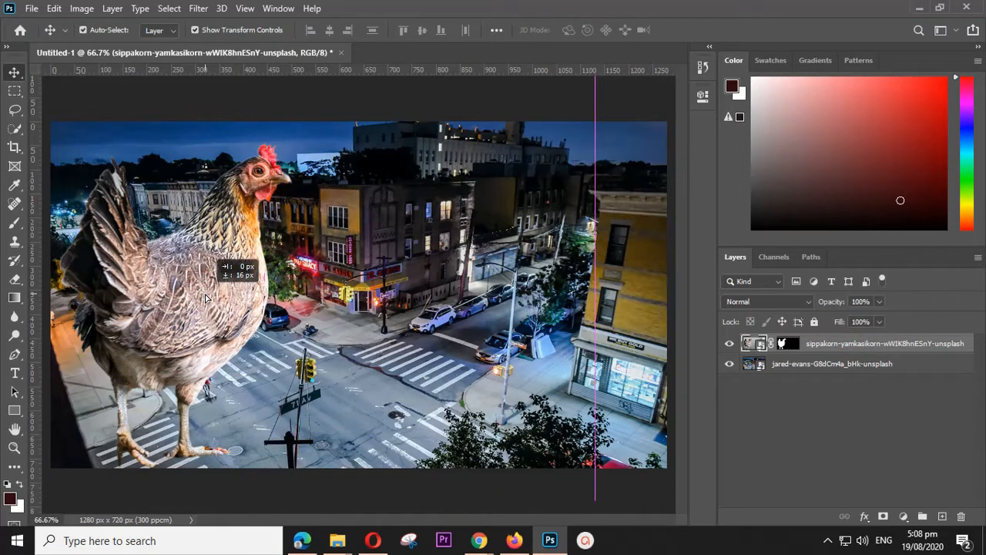
pyautogui.moveTo(205, 297); pyautogui.dragTo(205, 297)
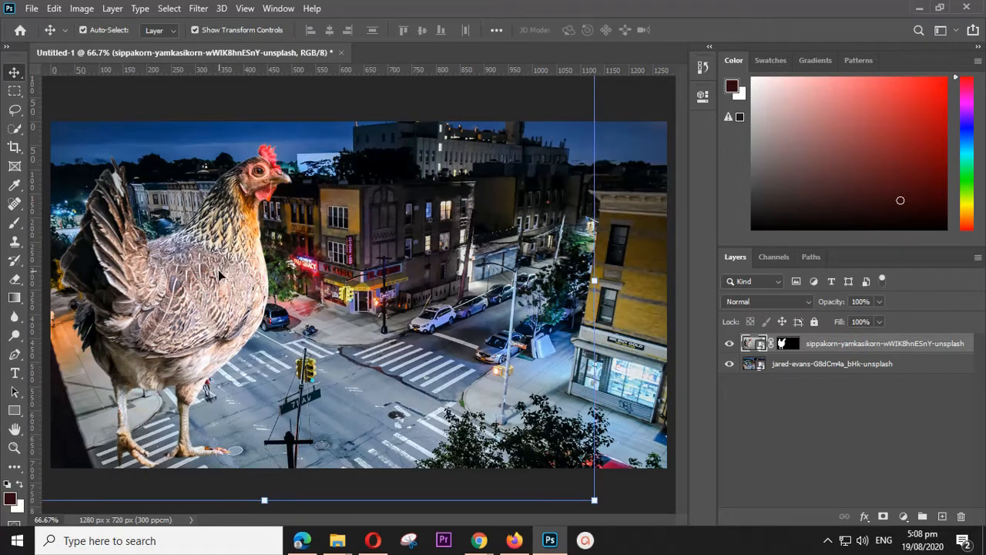
pyautogui.moveTo(228, 254); pyautogui.dragTo(224, 262)
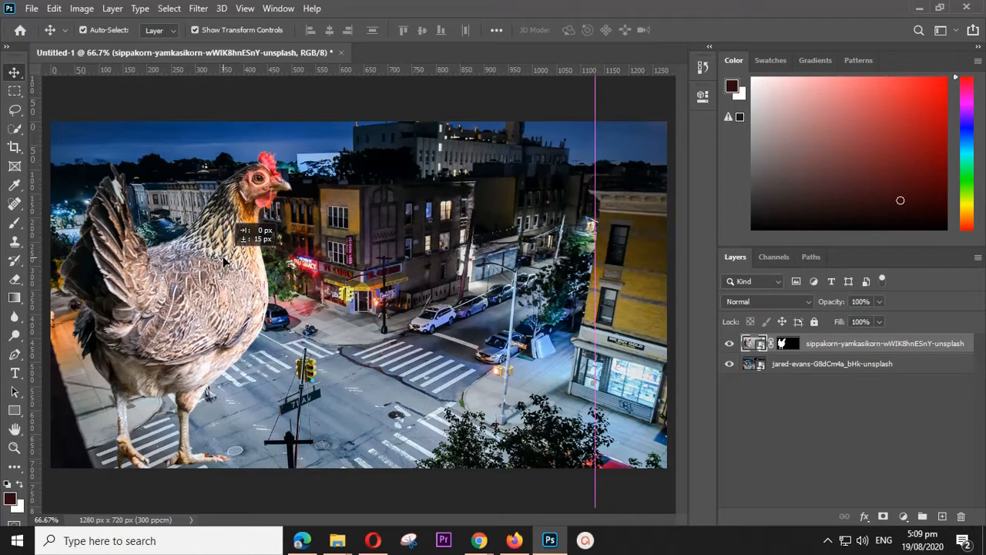
pyautogui.moveTo(225, 261); pyautogui.dragTo(224, 261)
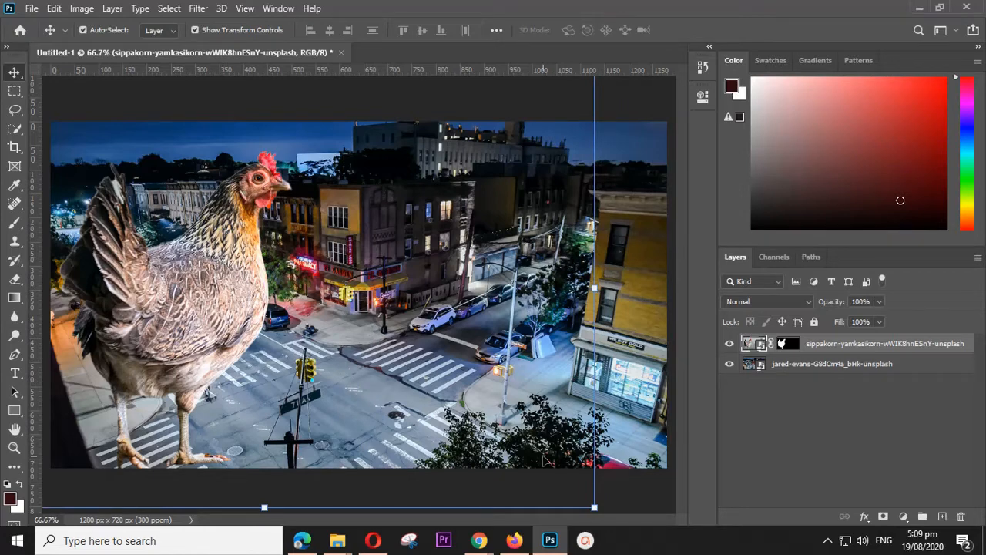
# Scale the chicken to about 90% and reposition it at about X 409 px, Y 360 px
pyautogui.moveTo(594, 508); pyautogui.dragTo(531, 465)
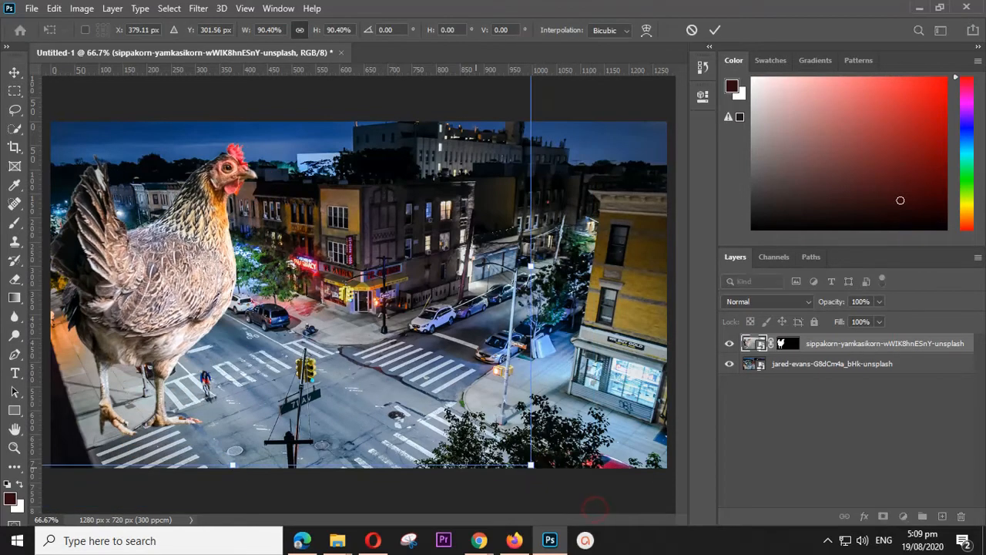
pyautogui.moveTo(200, 263); pyautogui.dragTo(214, 293)
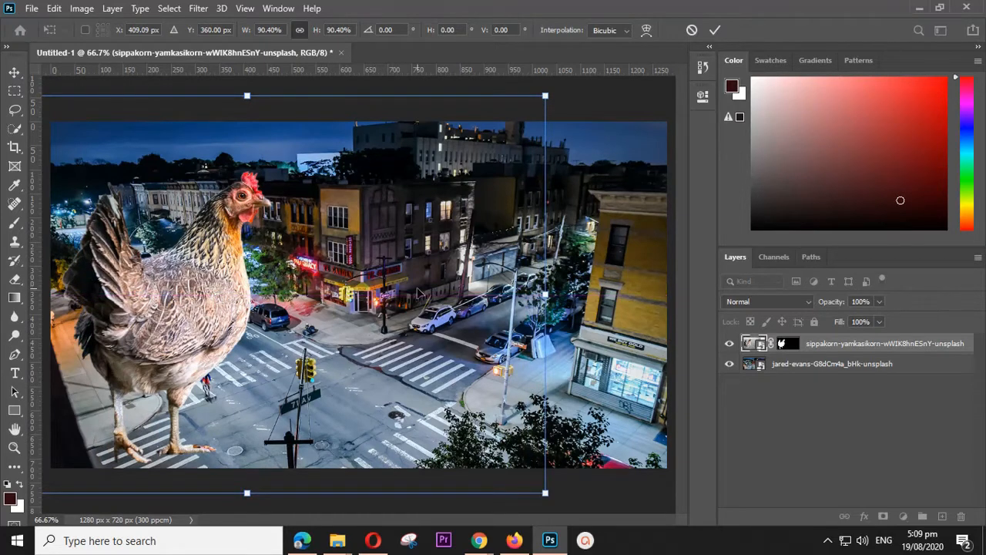
pyautogui.click(14, 72)
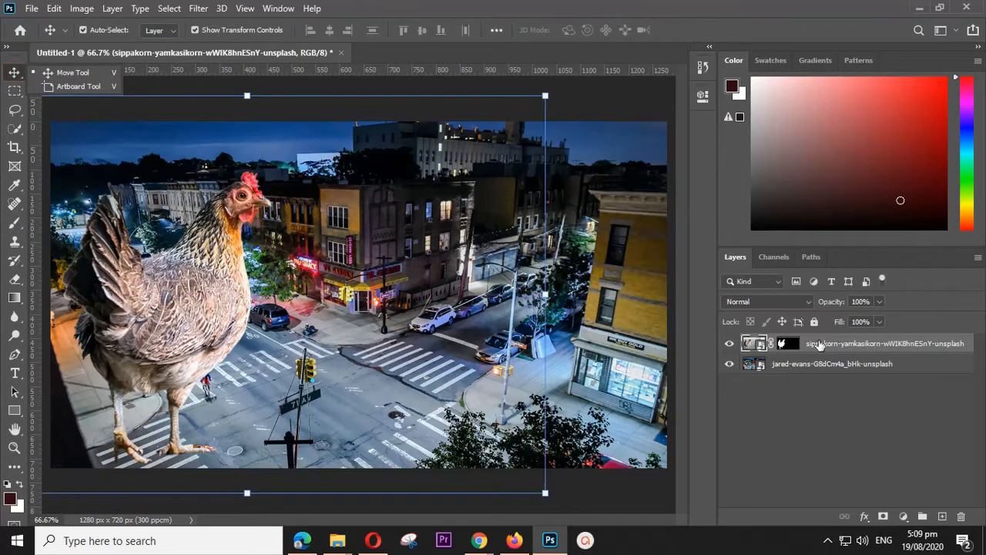
# Add a Drop Shadow effect to the chicken layer and set its opacity to 93%
pyautogui.click(864, 514)
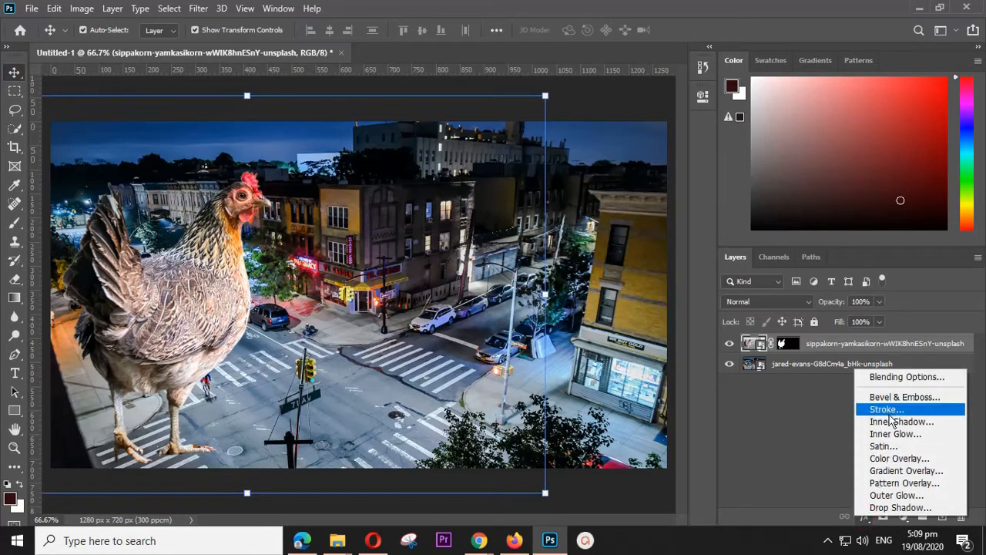
pyautogui.click(898, 507)
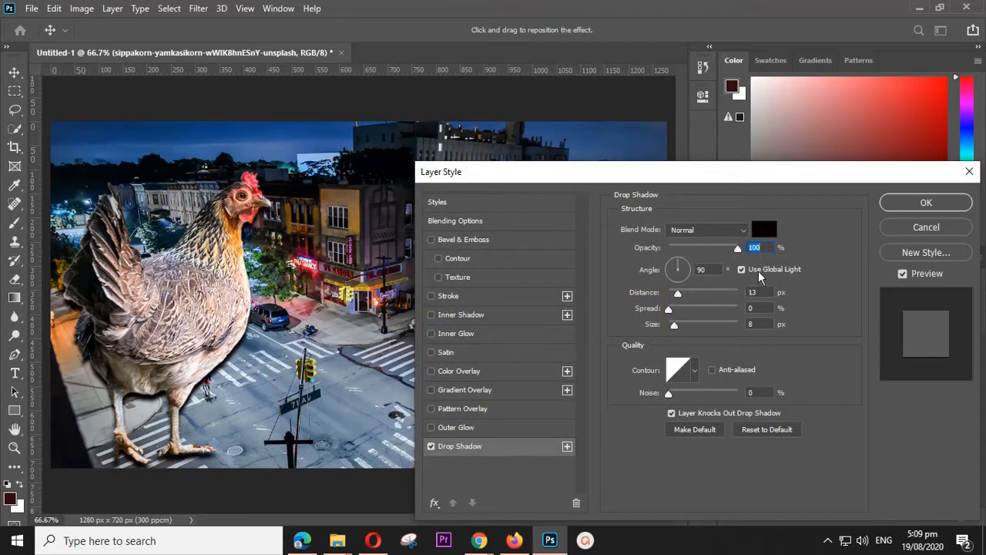
pyautogui.moveTo(737, 248); pyautogui.dragTo(722, 260)
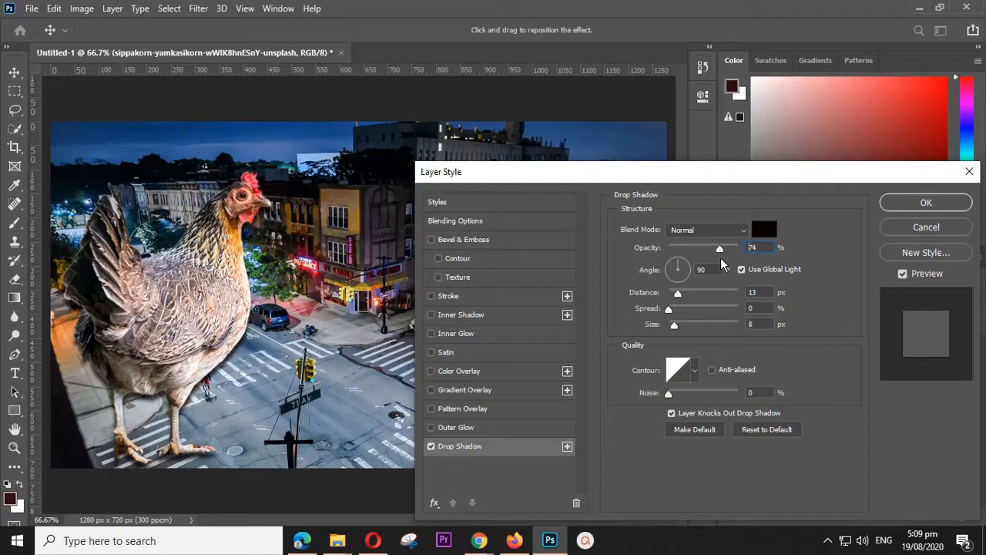
pyautogui.moveTo(722, 264); pyautogui.dragTo(728, 265)
pyautogui.moveTo(727, 264); pyautogui.dragTo(739, 272)
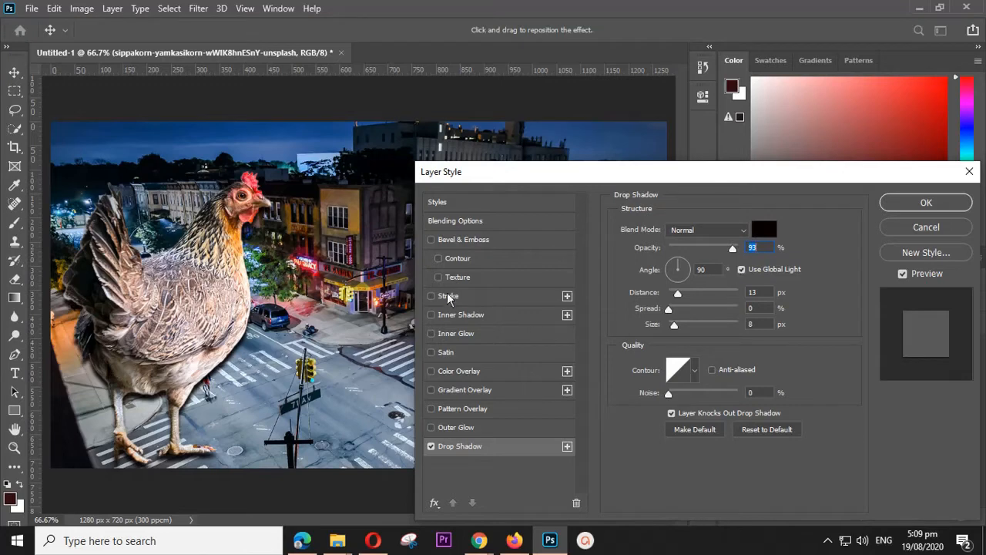
# Try a white outside Stroke effect of 1 px on the chicken and switch it off again
pyautogui.click(477, 305)
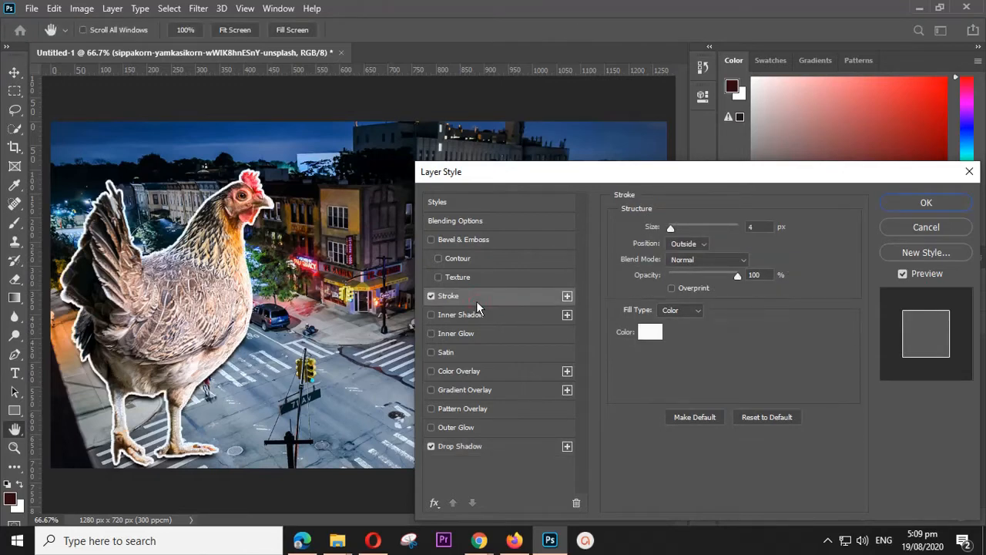
pyautogui.moveTo(670, 228); pyautogui.dragTo(664, 224)
pyautogui.click(432, 296)
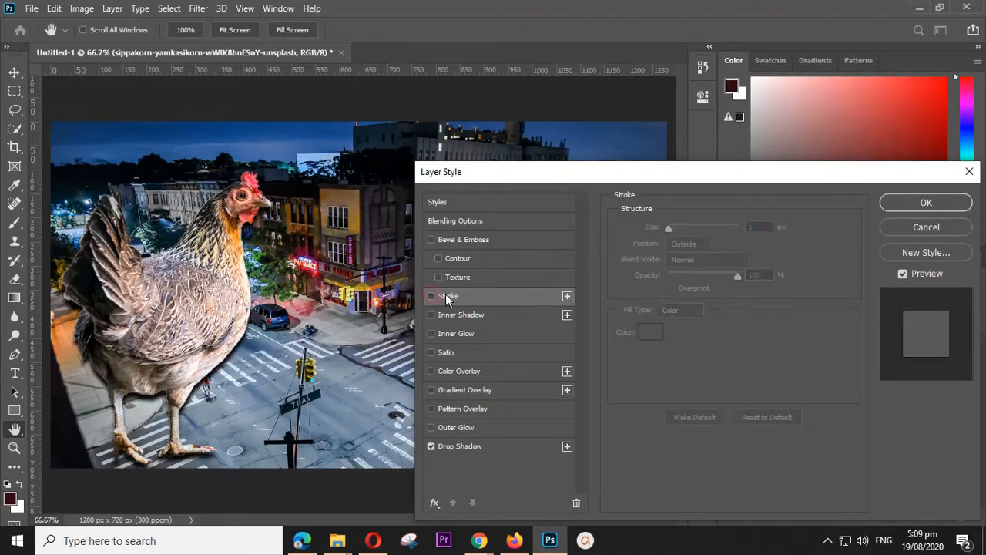
# Apply the chicken's effects and place the puppy photo from the Emage folder above the street layer at about X 814 px, Y 360 px
pyautogui.click(936, 204)
pyautogui.click(624, 298)
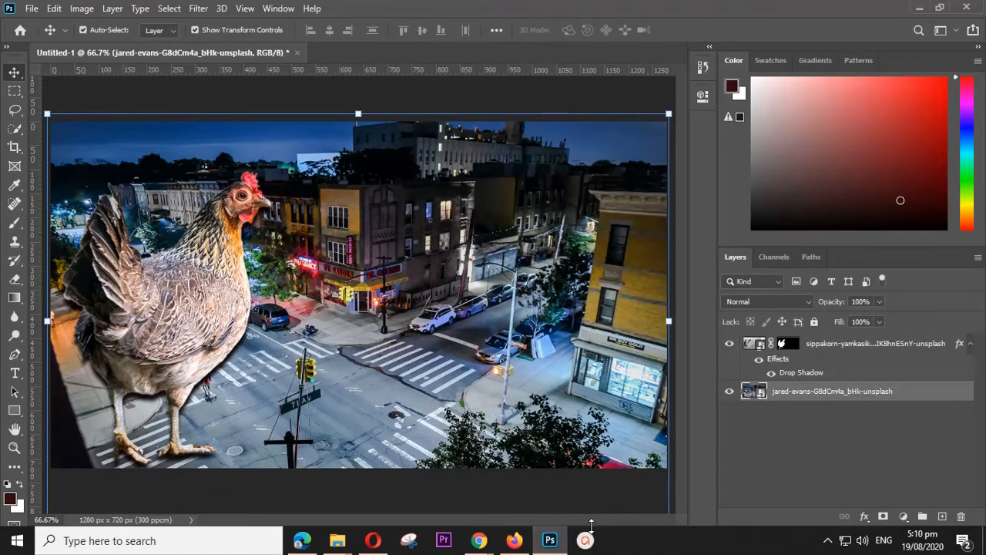
pyautogui.hotkey('alt', 'Tab')
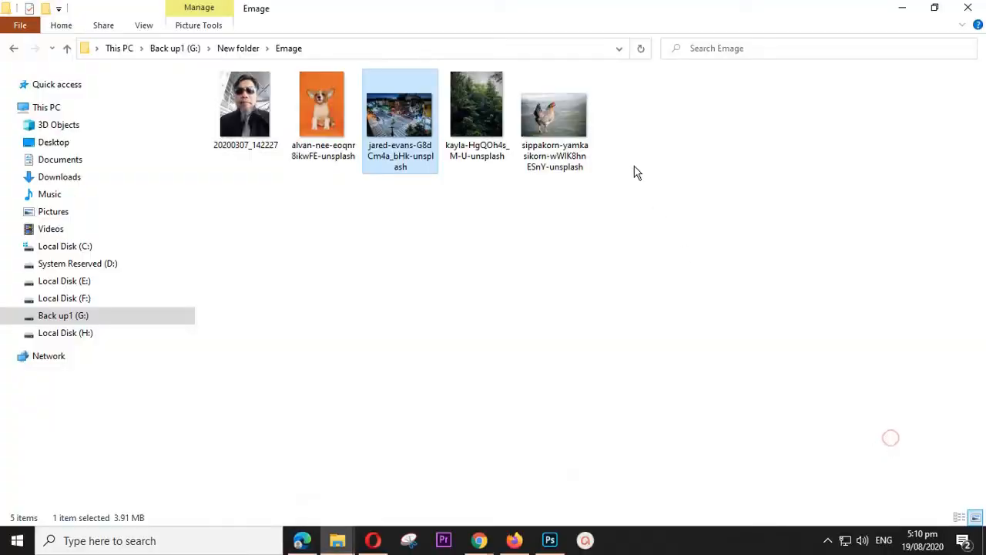
pyautogui.moveTo(331, 104); pyautogui.dragTo(584, 313)
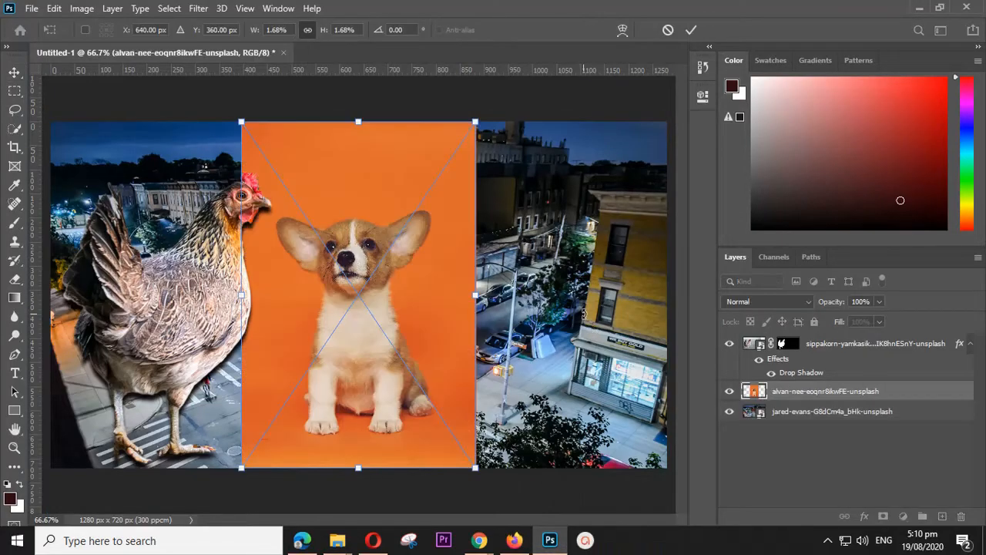
pyautogui.moveTo(384, 147); pyautogui.dragTo(449, 178)
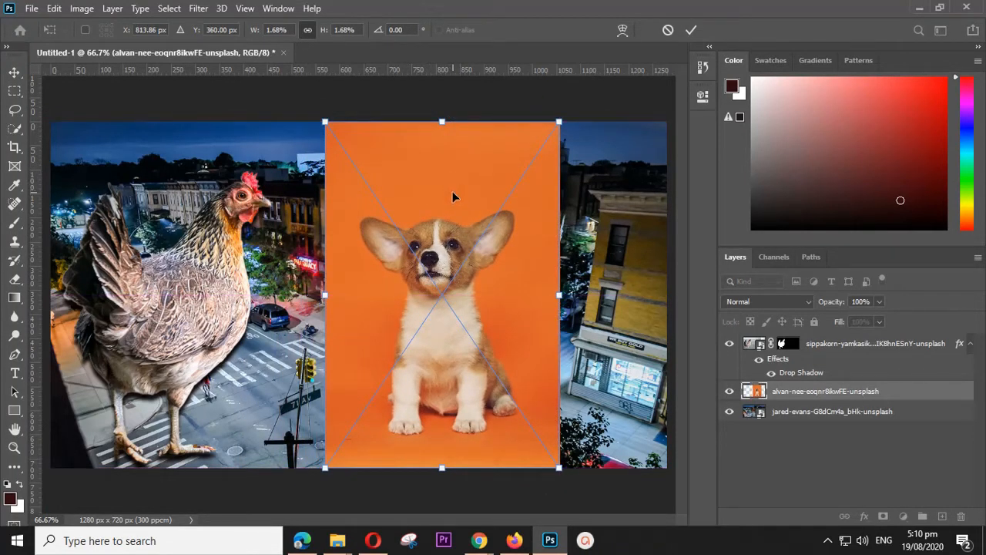
pyautogui.click(170, 9)
pyautogui.moveTo(139, 9)
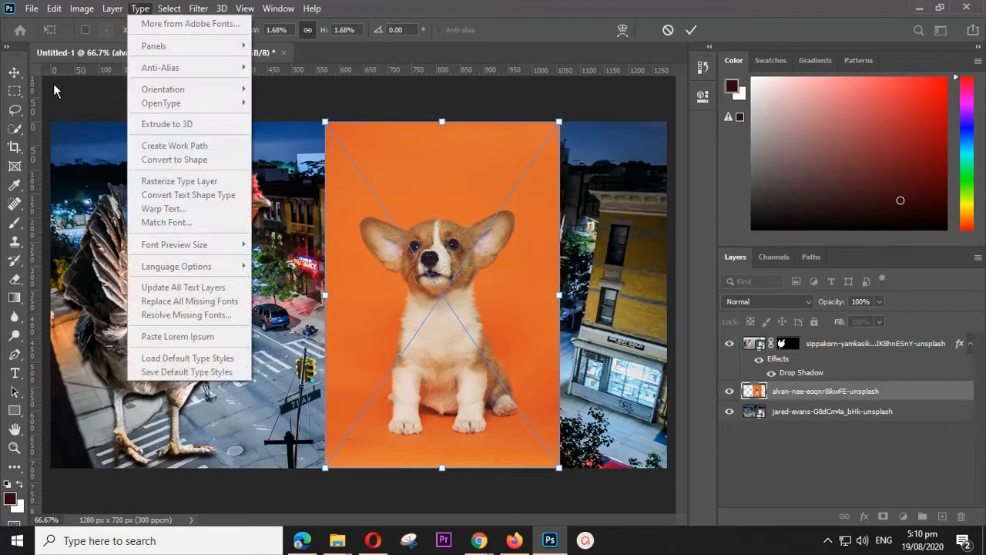
pyautogui.click(14, 72)
# Select the puppy as the subject and mask out its orange background
pyautogui.click(169, 9)
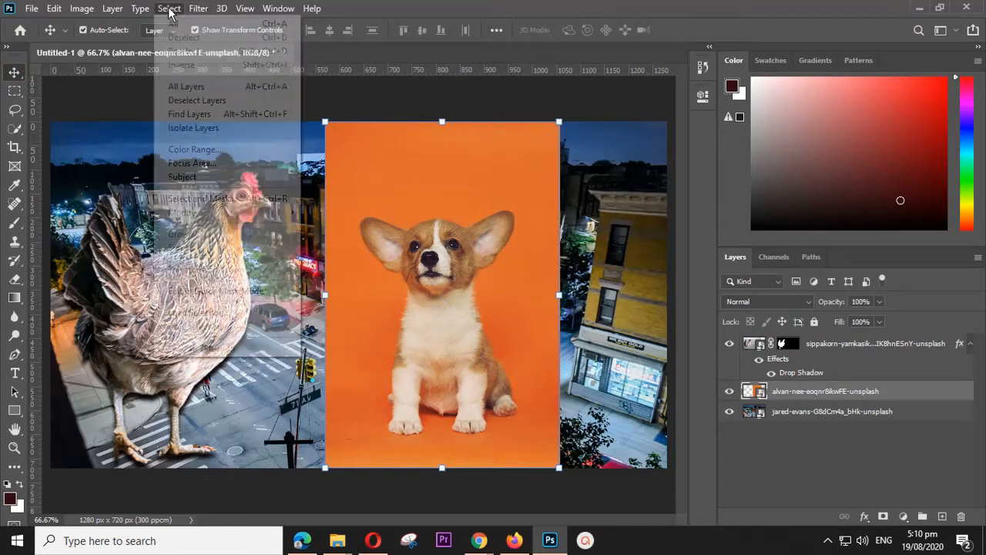
pyautogui.click(196, 177)
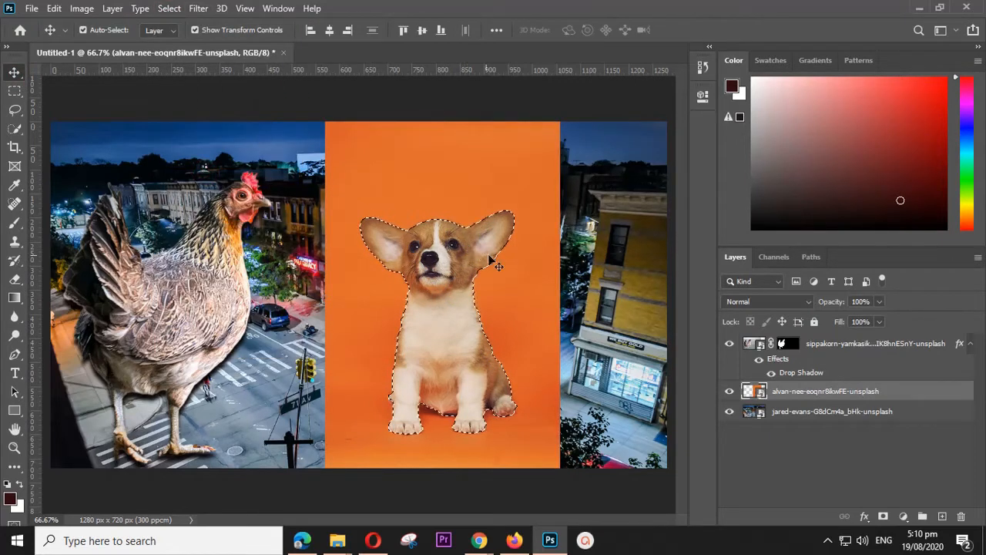
pyautogui.click(883, 517)
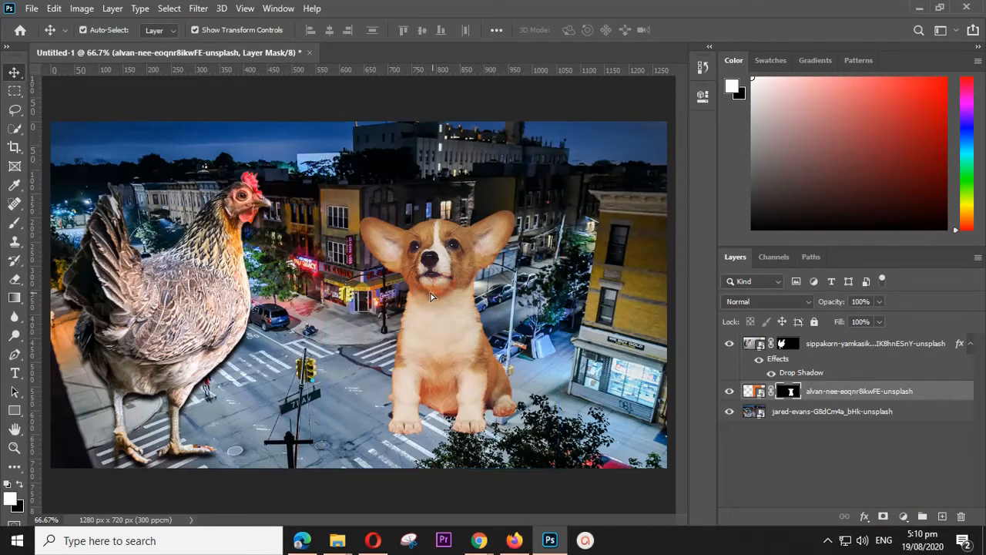
# Scale the puppy to about 24% and place it on the far street corner at about X 639 px, Y 385 px
pyautogui.moveTo(444, 282); pyautogui.dragTo(423, 277)
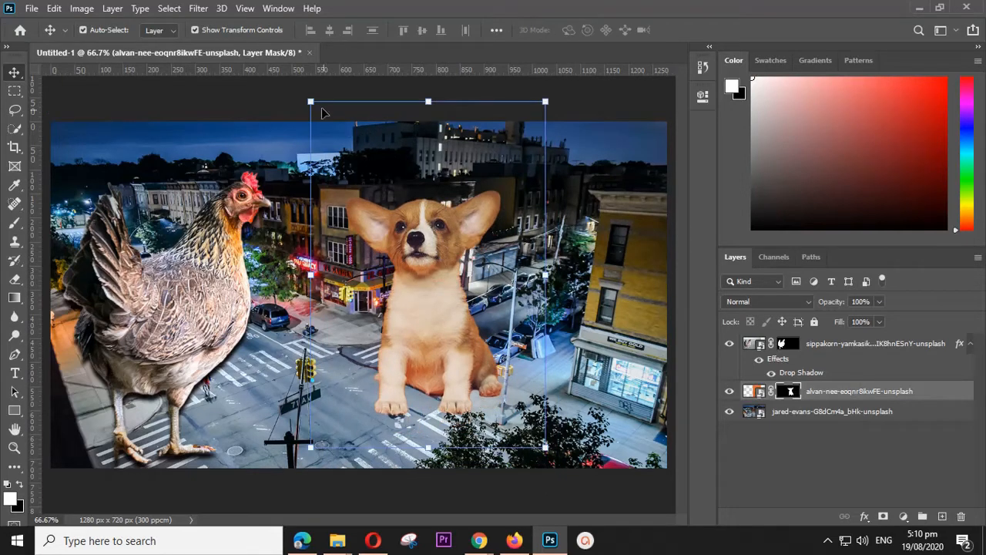
pyautogui.moveTo(314, 101); pyautogui.dragTo(375, 197)
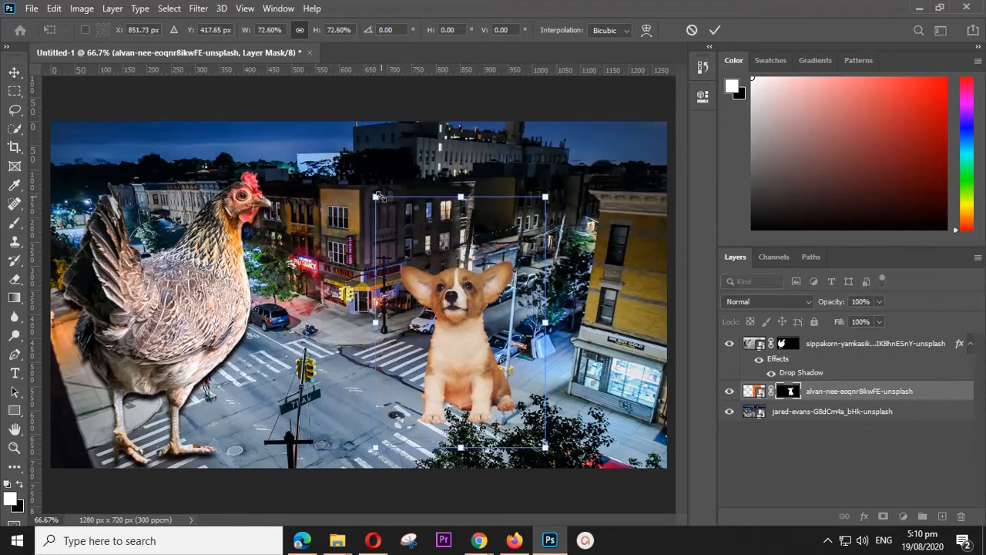
pyautogui.moveTo(473, 297); pyautogui.dragTo(418, 273)
pyautogui.moveTo(321, 170); pyautogui.dragTo(401, 274)
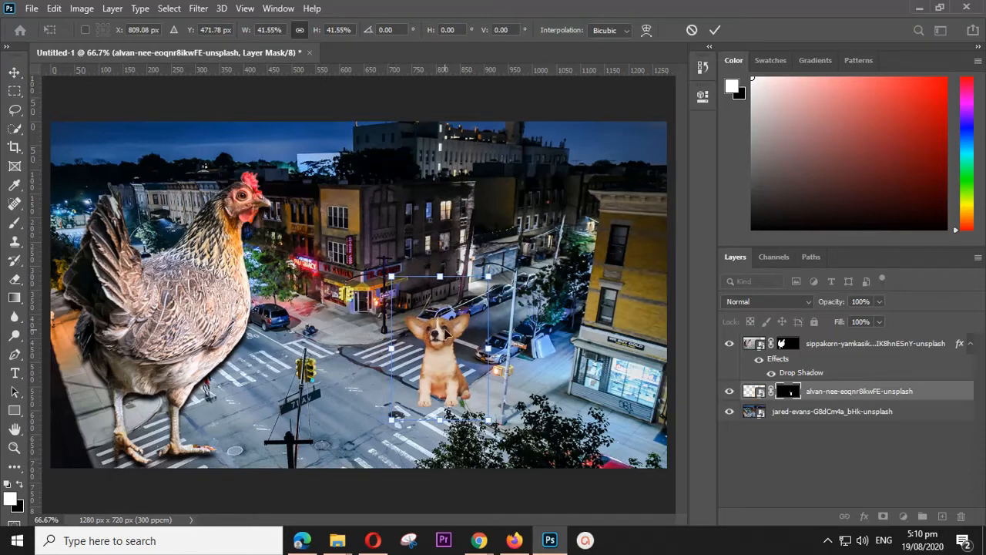
pyautogui.moveTo(445, 332); pyautogui.dragTo(462, 279)
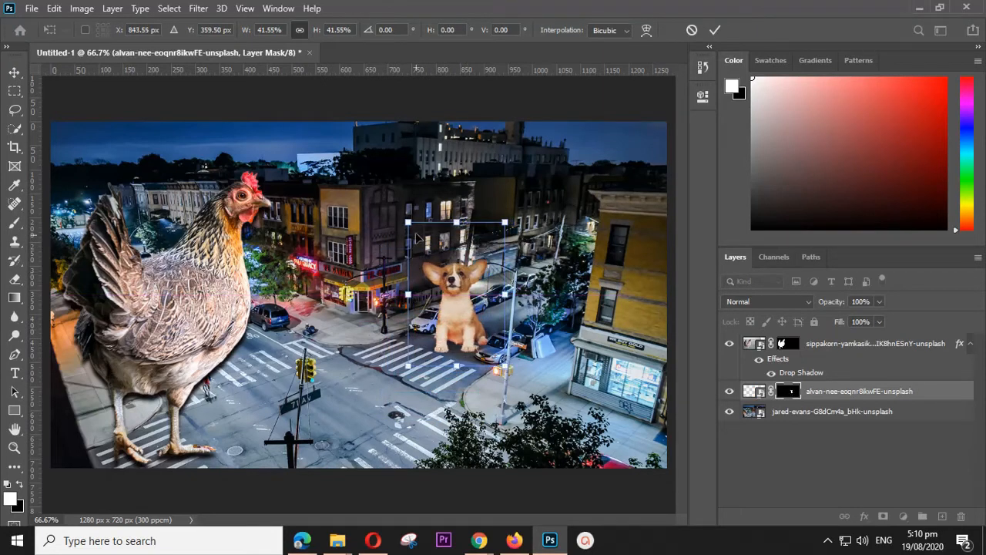
pyautogui.moveTo(408, 222); pyautogui.dragTo(331, 266)
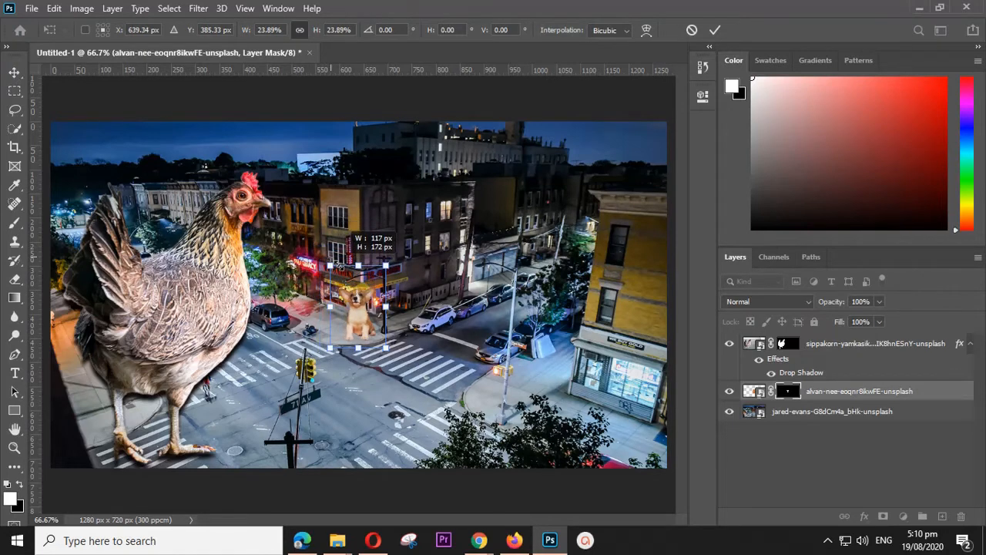
pyautogui.click(14, 72)
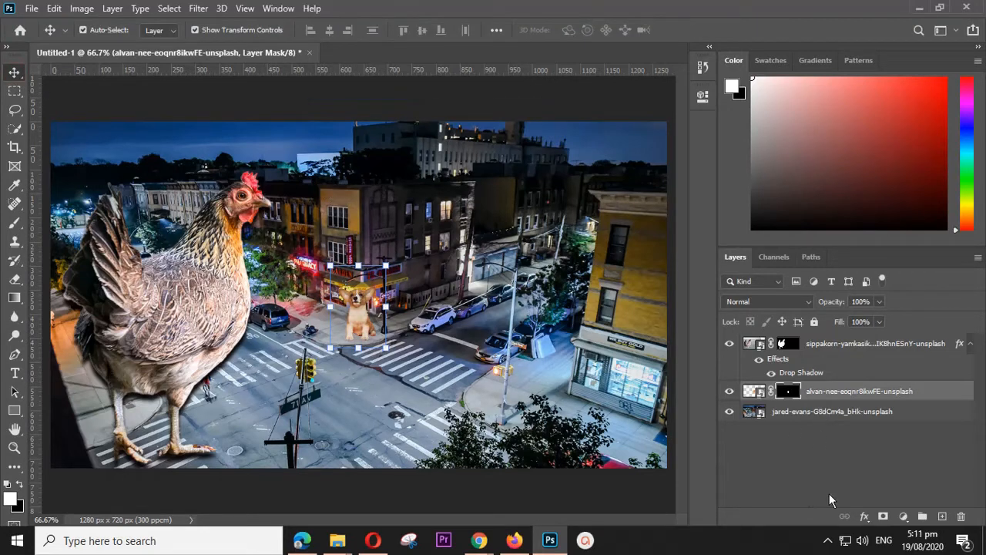
# Add a Drop Shadow effect to the puppy layer with a distance of 8 px
pyautogui.click(859, 518)
pyautogui.click(885, 508)
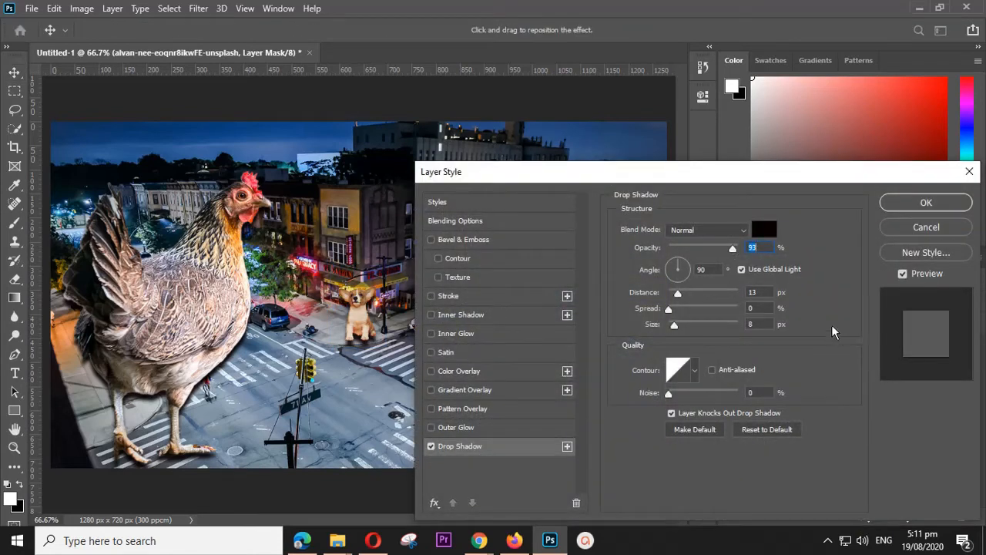
pyautogui.moveTo(678, 295); pyautogui.dragTo(676, 298)
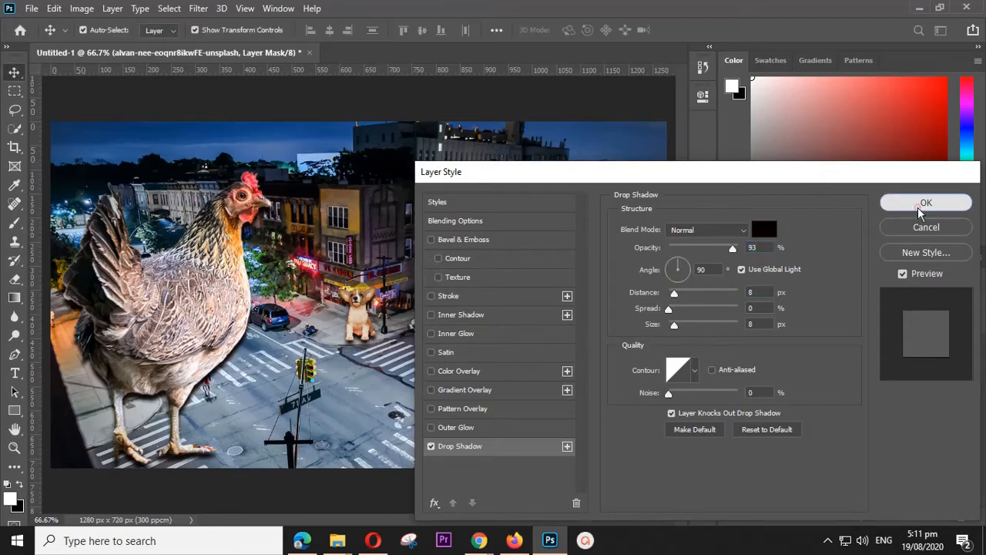
pyautogui.click(920, 206)
pyautogui.click(899, 200)
# Scale the chicken to about 67% and move it to about X 337 px, Y 471 px
pyautogui.click(159, 270)
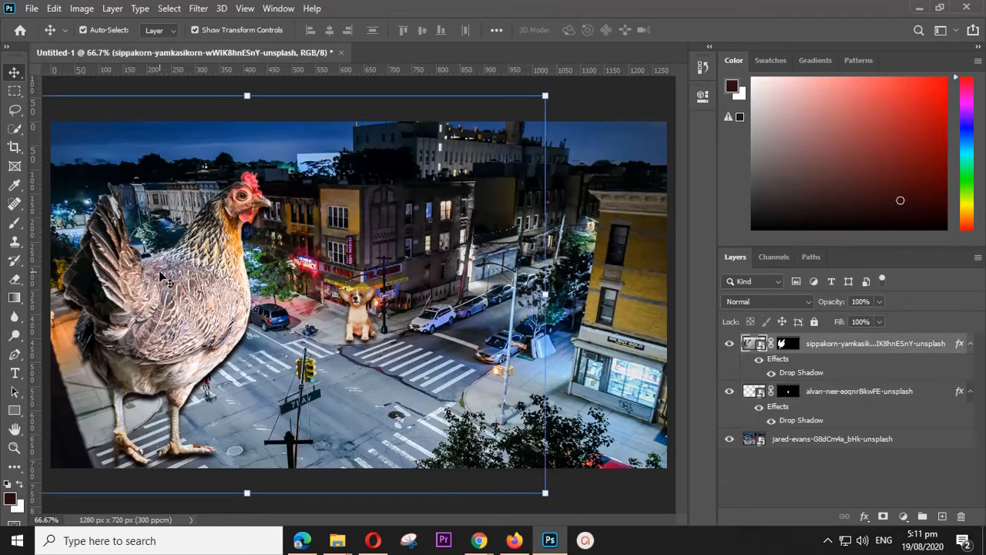
pyautogui.hotkey('ctrl', 't')
pyautogui.moveTo(546, 96); pyautogui.dragTo(360, 254)
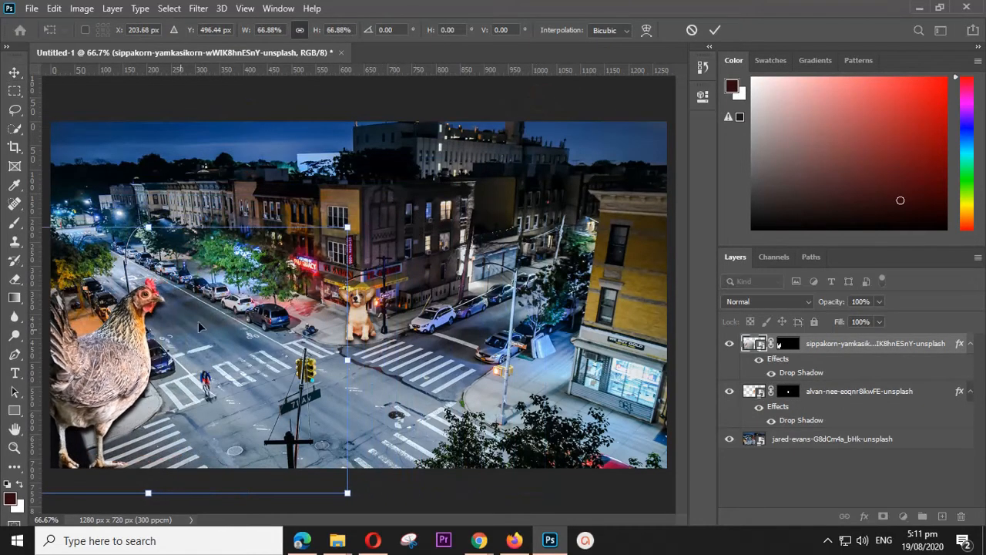
pyautogui.moveTo(119, 355); pyautogui.dragTo(182, 342)
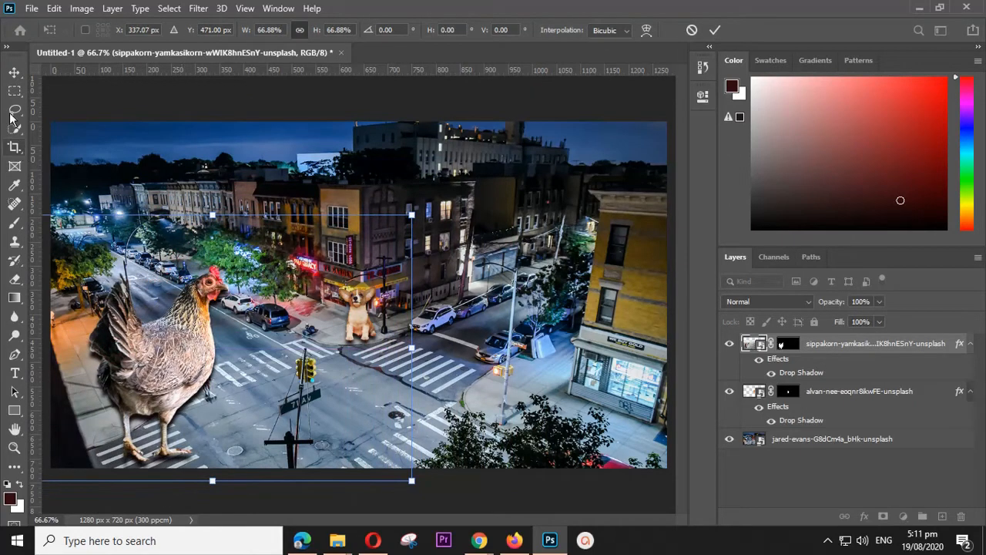
pyautogui.click(17, 74)
pyautogui.click(570, 279)
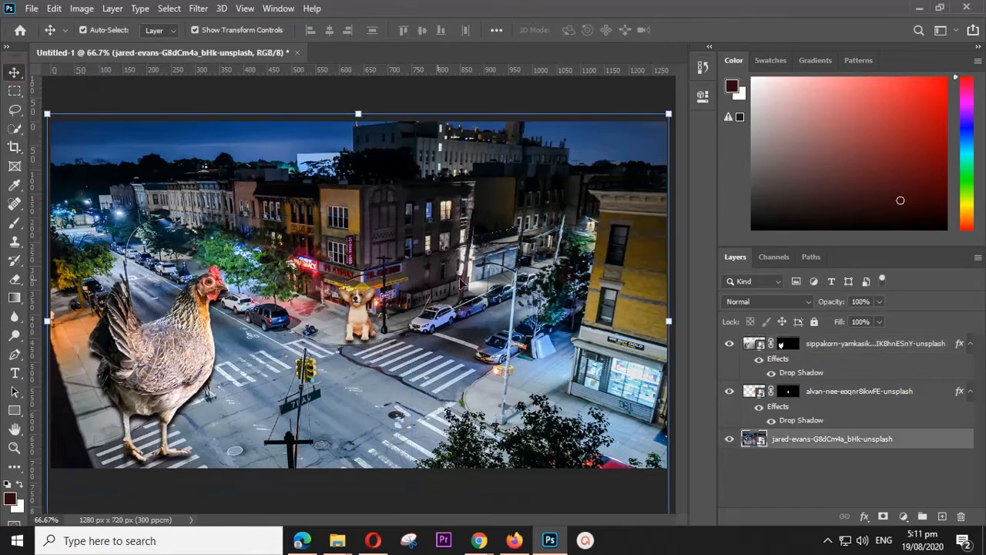
# Enlarge the puppy to about 170% of its current size and reposition it at about X 616 px, Y 340 px
pyautogui.click(359, 316)
pyautogui.hotkey('ctrl', 't')
pyautogui.moveTo(387, 267); pyautogui.dragTo(423, 230)
pyautogui.moveTo(382, 289); pyautogui.dragTo(353, 293)
pyautogui.moveTo(387, 223); pyautogui.dragTo(397, 209)
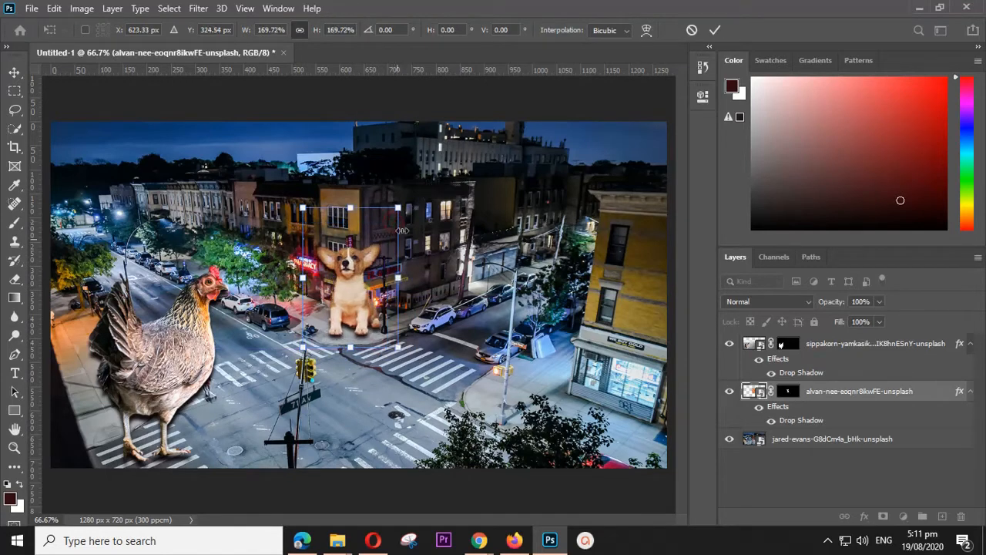
pyautogui.moveTo(348, 275); pyautogui.dragTo(346, 281)
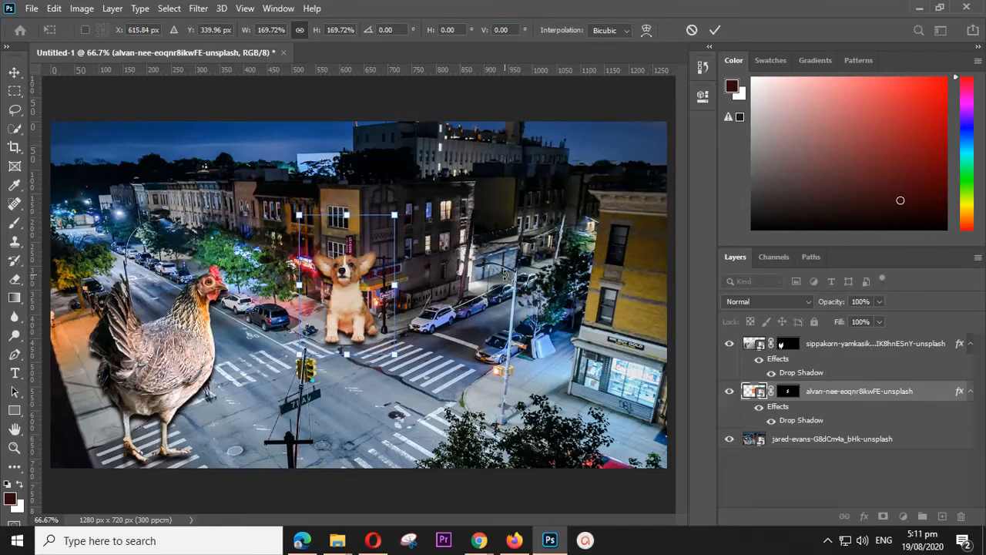
pyautogui.click(13, 73)
pyautogui.click(553, 306)
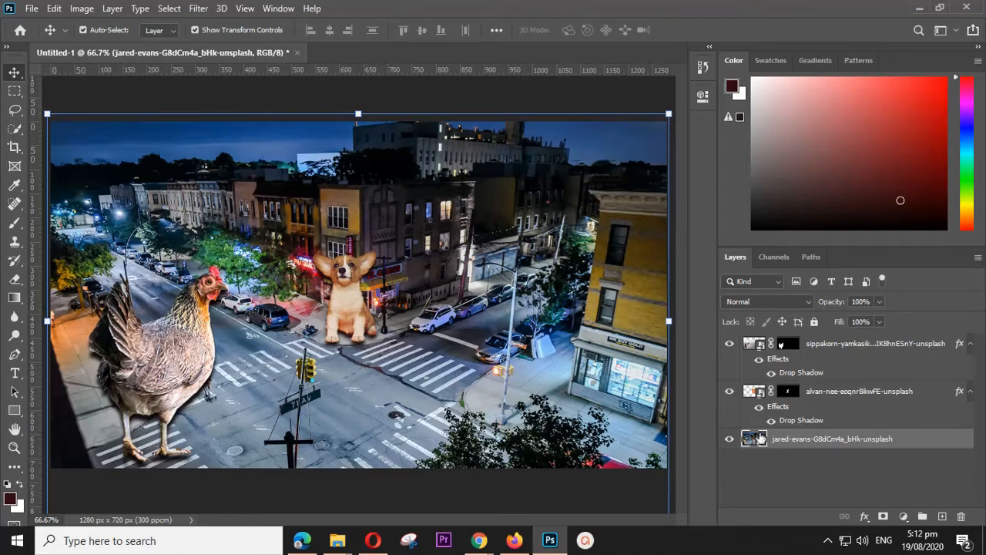
pyautogui.click(186, 398)
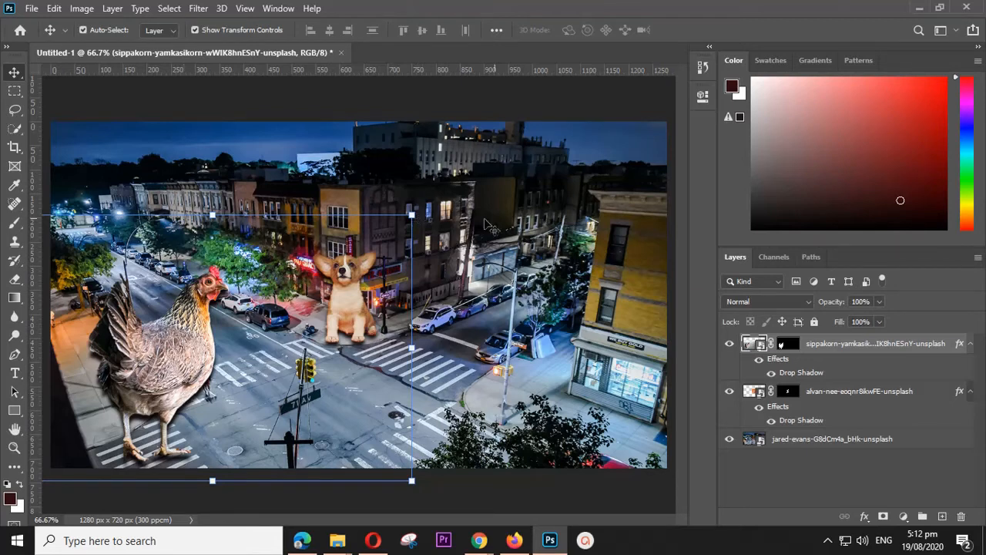
pyautogui.click(401, 254)
pyautogui.click(358, 270)
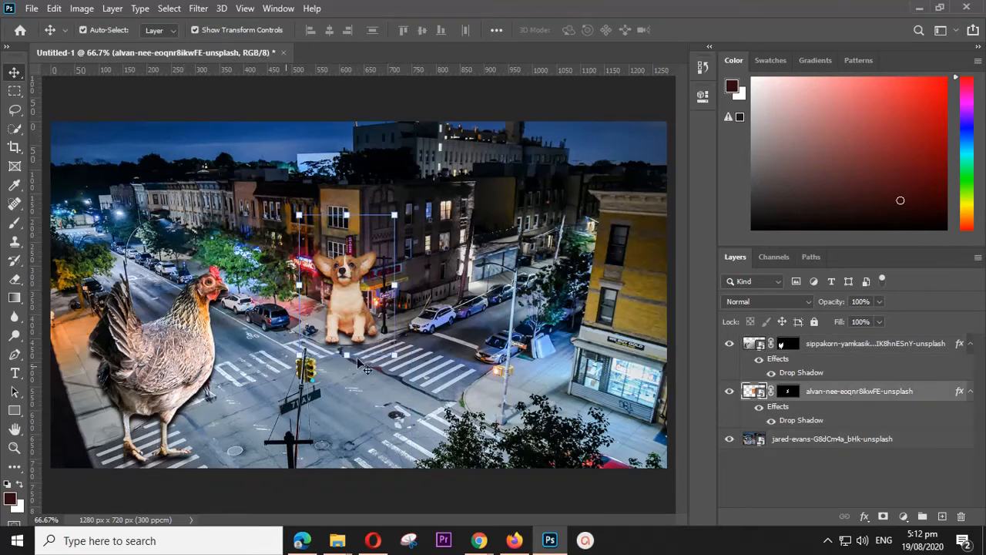
# Add a Bevel & Emboss effect to the chicken layer with a depth of 22% and a size of about 16 px
pyautogui.click(184, 373)
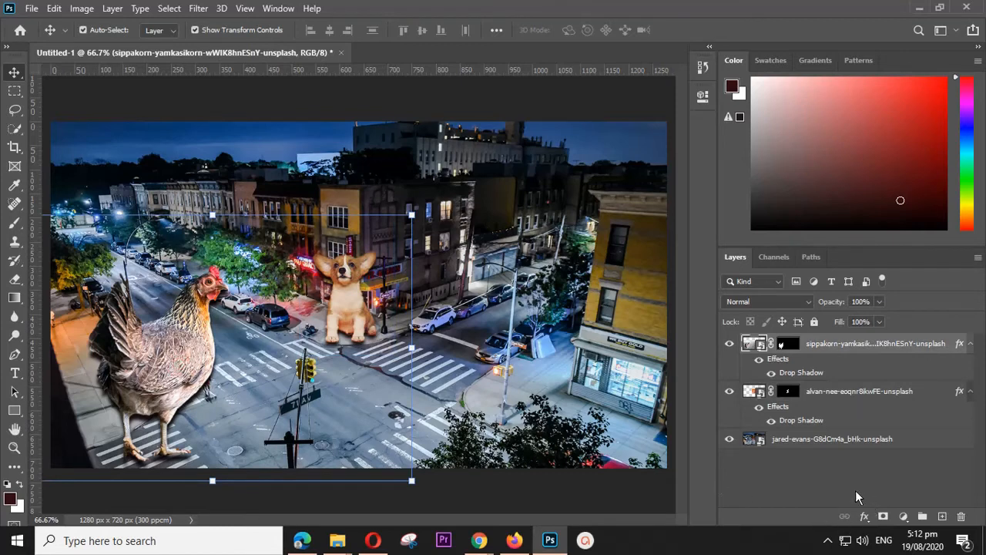
pyautogui.click(865, 516)
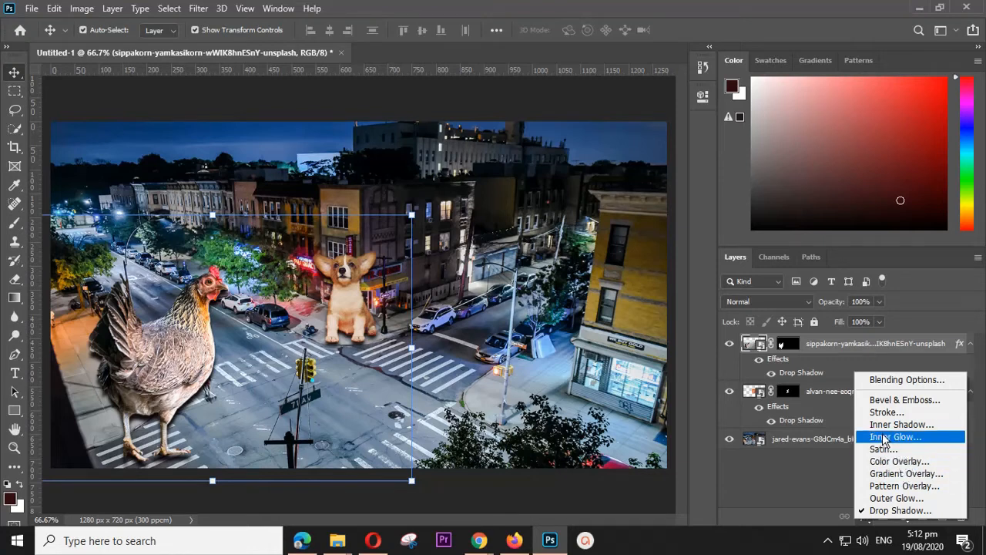
pyautogui.click(888, 401)
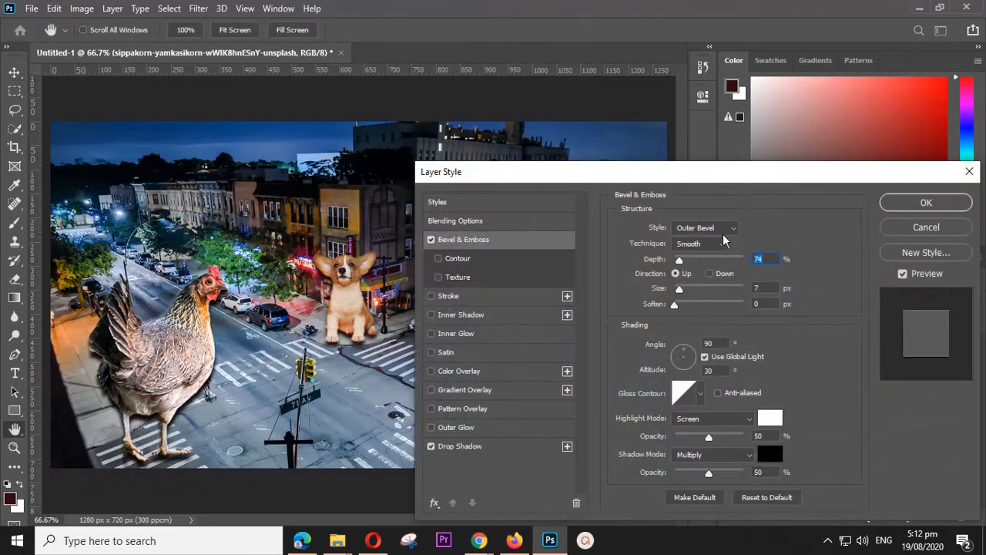
pyautogui.moveTo(685, 258)
pyautogui.mouseDown()
pyautogui.moveTo(695, 261)
pyautogui.moveTo(673, 261)
pyautogui.mouseUp()
pyautogui.moveTo(682, 286); pyautogui.dragTo(694, 288)
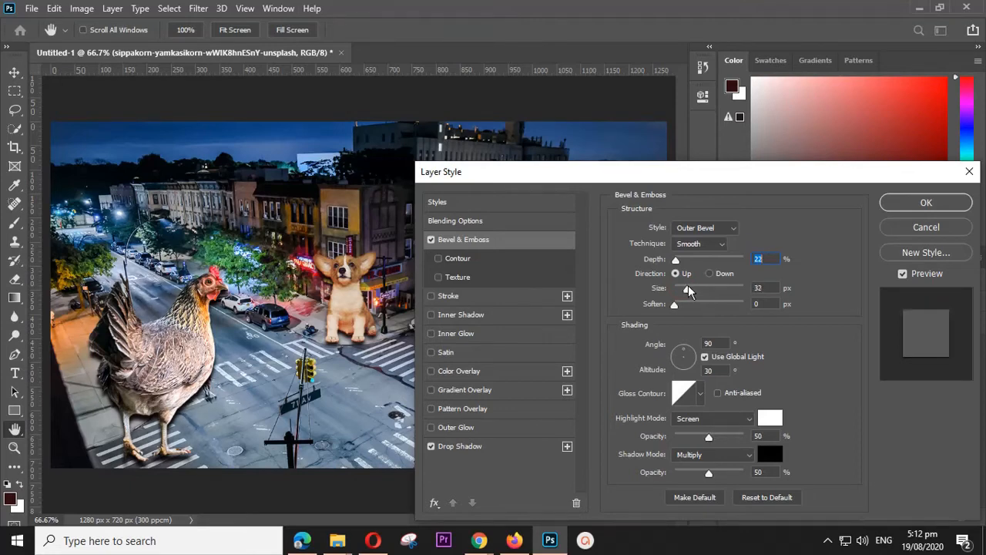
pyautogui.moveTo(689, 290); pyautogui.dragTo(683, 289)
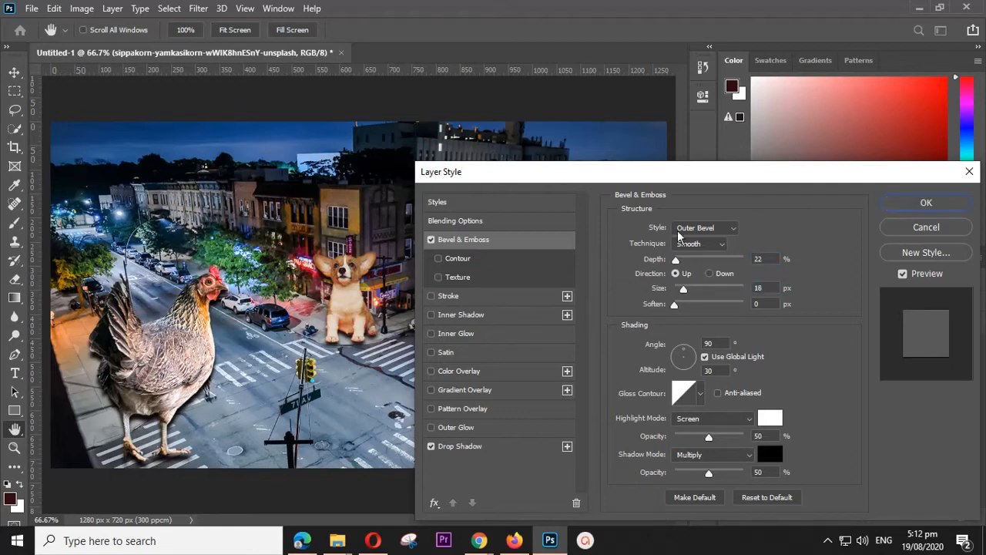
# Enable the bevel's Contour with a custom curve through input 10%, output 30% and input 67%, output 71%, and apply the effects
pyautogui.click(474, 260)
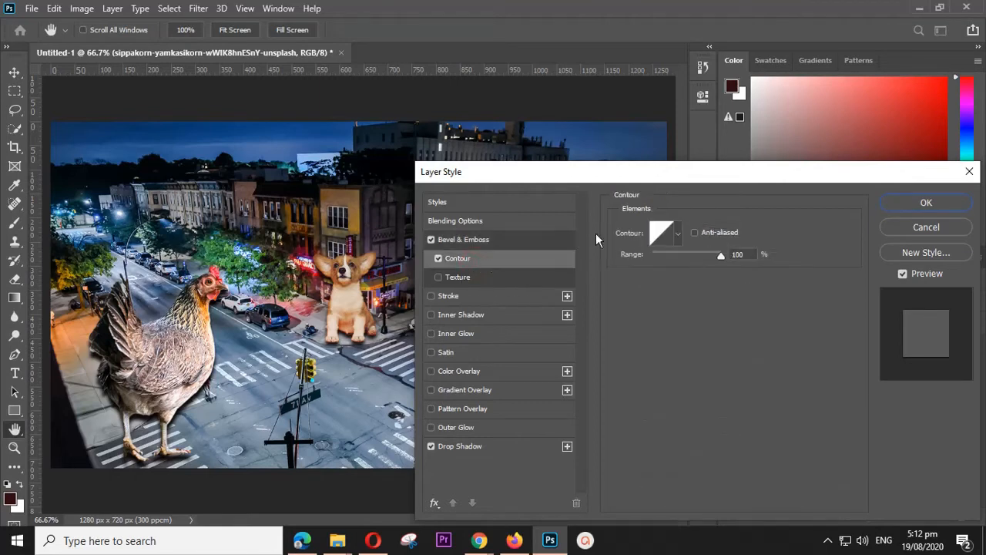
pyautogui.click(661, 233)
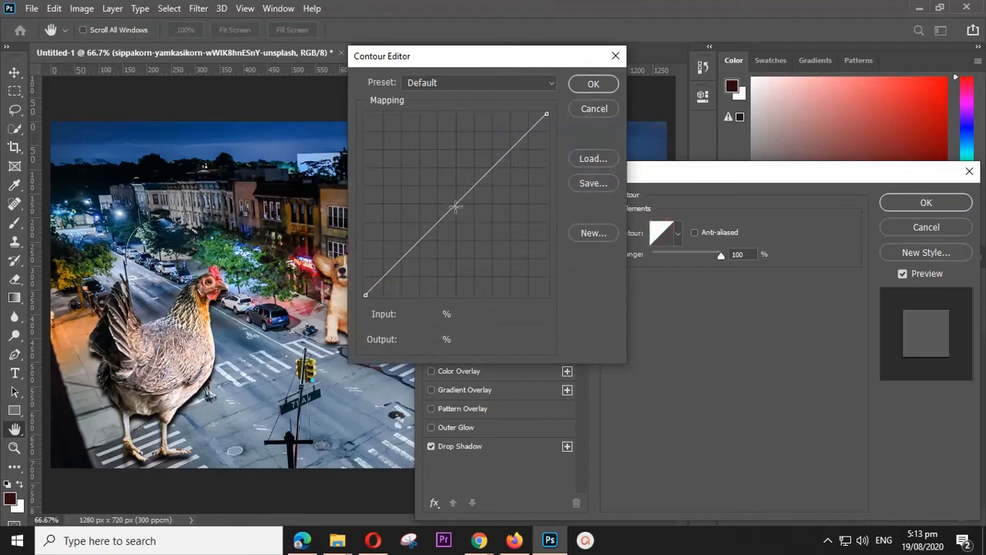
pyautogui.moveTo(456, 205); pyautogui.dragTo(383, 240)
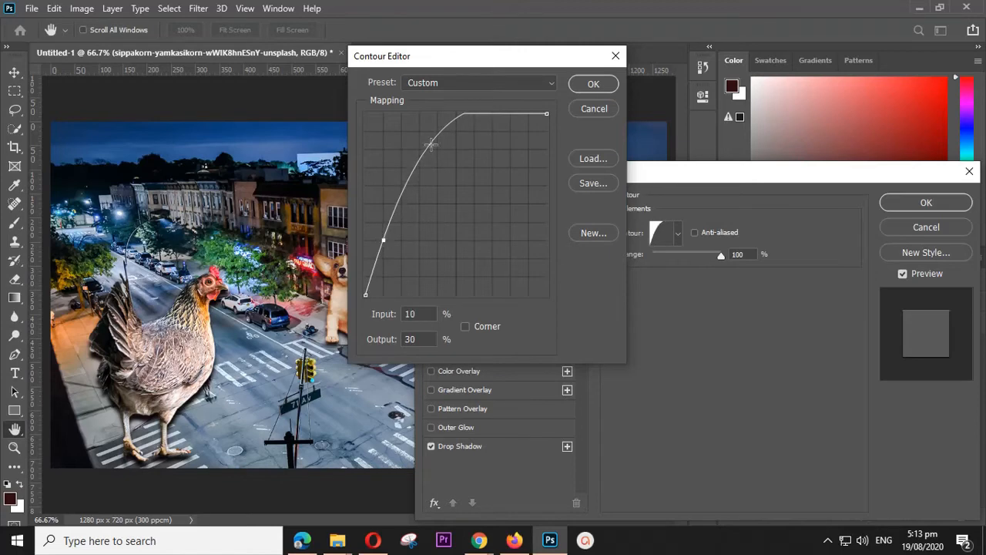
pyautogui.moveTo(432, 145); pyautogui.dragTo(487, 166)
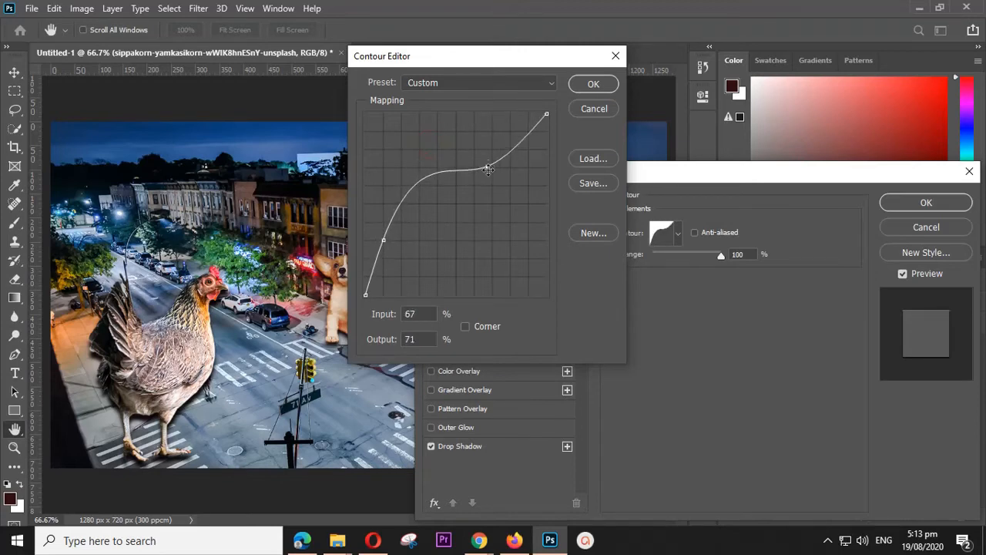
pyautogui.click(592, 86)
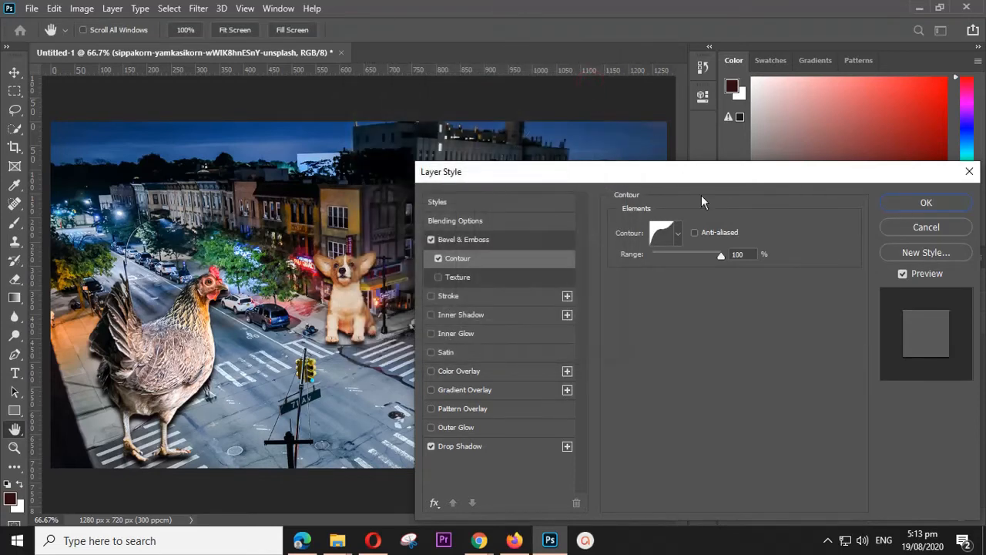
pyautogui.click(927, 205)
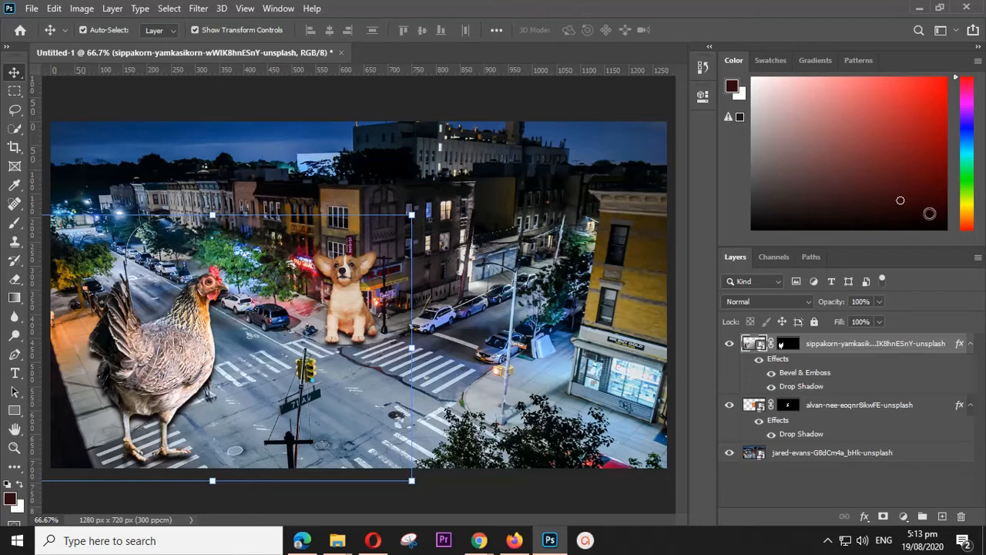
pyautogui.moveTo(929, 547)
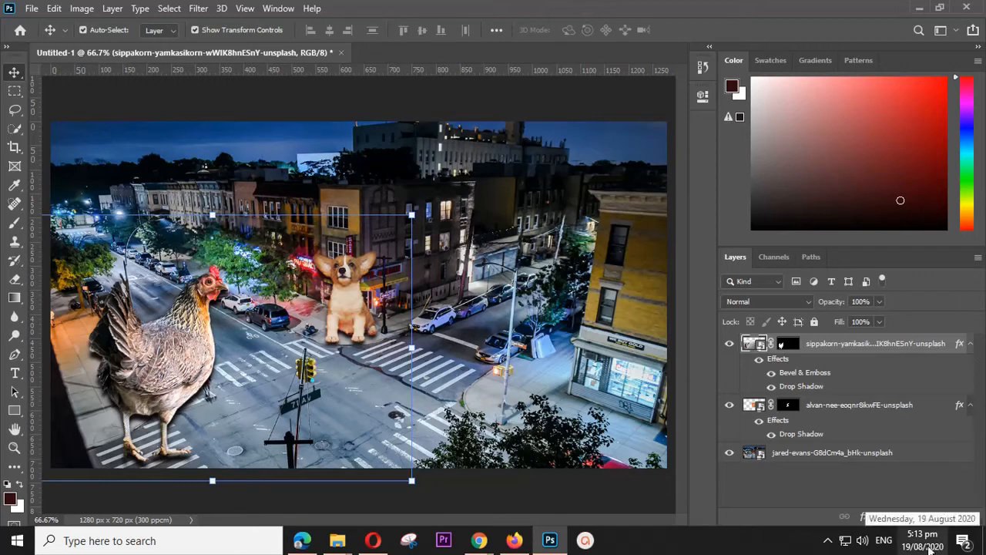